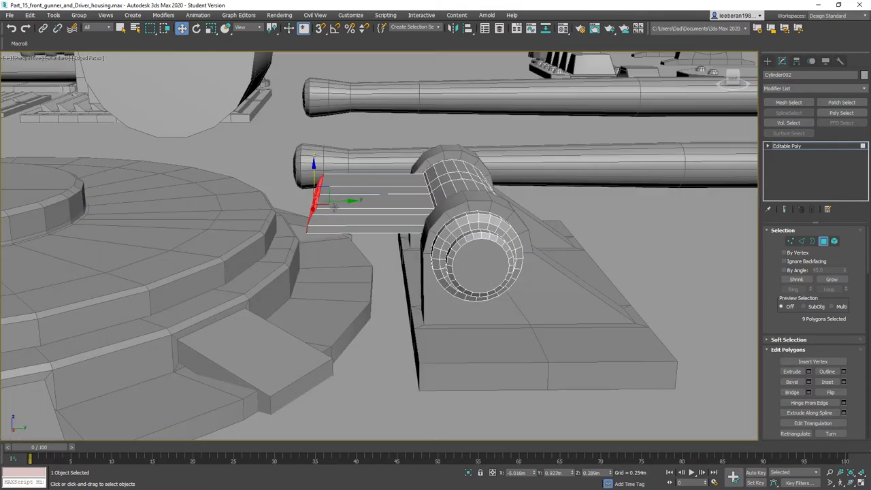
# Flatten the nine selected end polygons of the hinge arm by scaling them along the Y axis.
pyautogui.click(211, 27)
pyautogui.moveTo(276, 202); pyautogui.dragTo(500, 201)
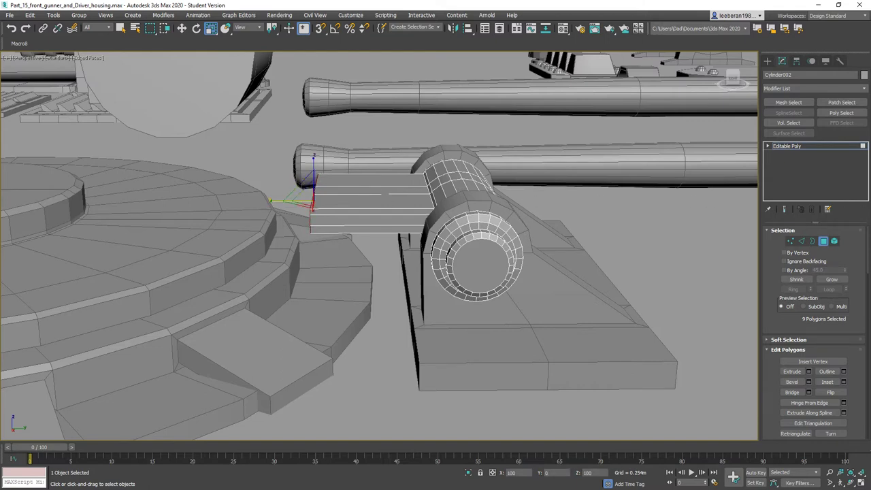
pyautogui.keyDown('alt'); pyautogui.moveTo(148, 210); pyautogui.dragTo(202, 198, button='middle'); pyautogui.keyUp('alt')
pyautogui.keyDown('alt'); pyautogui.moveTo(147, 227); pyautogui.dragTo(70, 253, button='middle'); pyautogui.keyUp('alt')
# Extrude the arm's nine end polygons toward the round hatch and scale them wider along the X axis into a flare.
pyautogui.click(792, 371)
pyautogui.keyDown('alt'); pyautogui.moveTo(179, 225); pyautogui.dragTo(307, 217, button='middle'); pyautogui.keyUp('alt')
pyautogui.moveTo(322, 202); pyautogui.dragTo(373, 151)
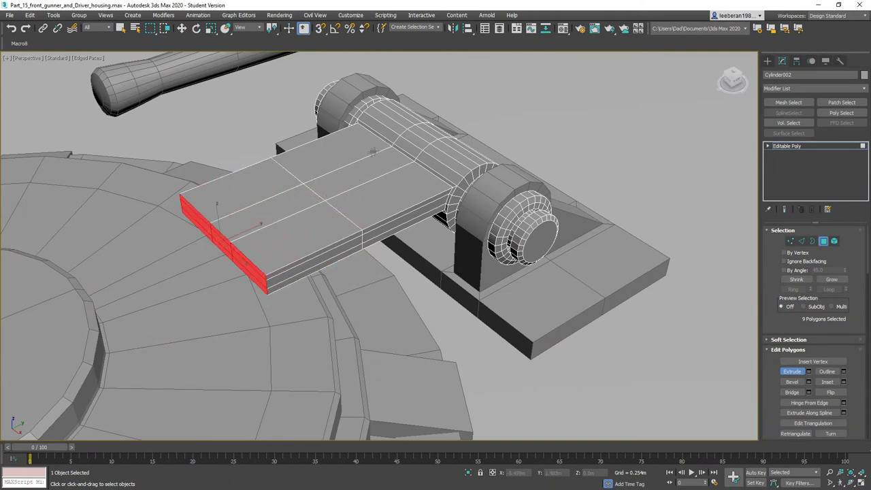
pyautogui.click(211, 28)
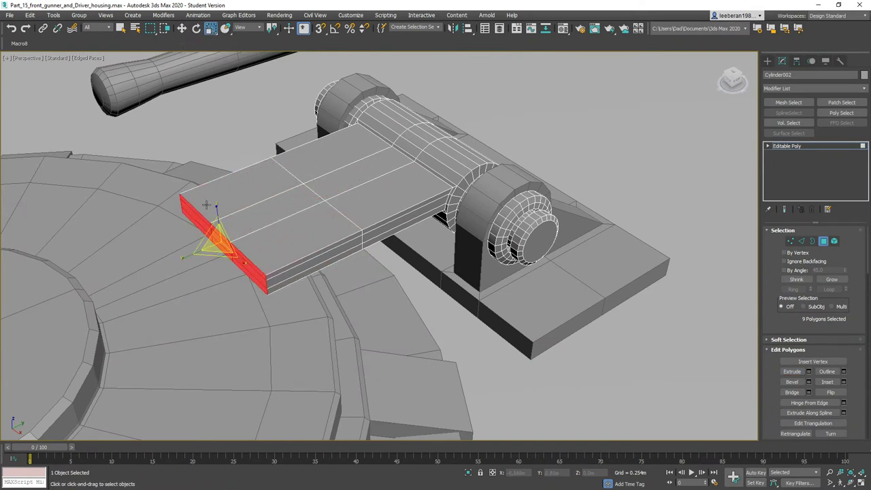
pyautogui.moveTo(247, 264); pyautogui.dragTo(259, 281)
pyautogui.keyDown('alt'); pyautogui.moveTo(286, 272); pyautogui.dragTo(229, 270, button='middle'); pyautogui.keyUp('alt')
pyautogui.keyDown('alt'); pyautogui.moveTo(137, 251); pyautogui.dragTo(270, 216, button='middle'); pyautogui.keyUp('alt')
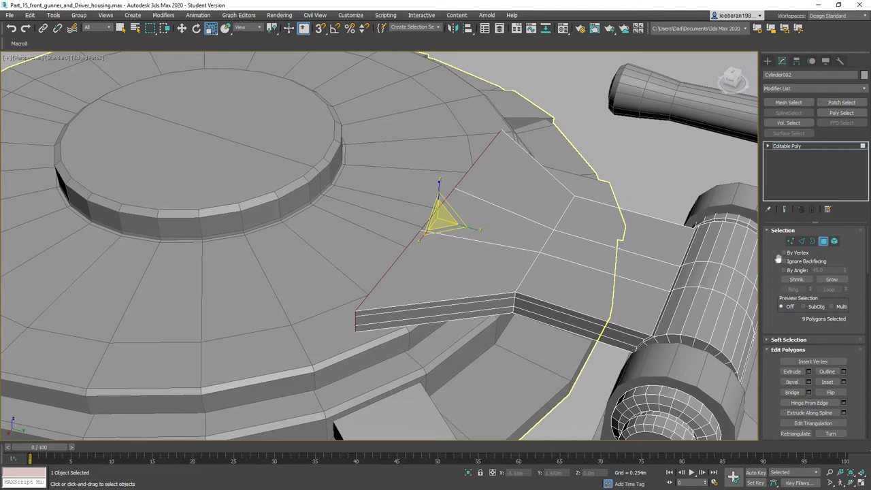
# Extrude the widened end polygons again to form a straight plate over the round hatch.
pyautogui.click(791, 372)
pyautogui.keyDown('alt'); pyautogui.moveTo(279, 267); pyautogui.dragTo(346, 270, button='middle'); pyautogui.keyUp('alt')
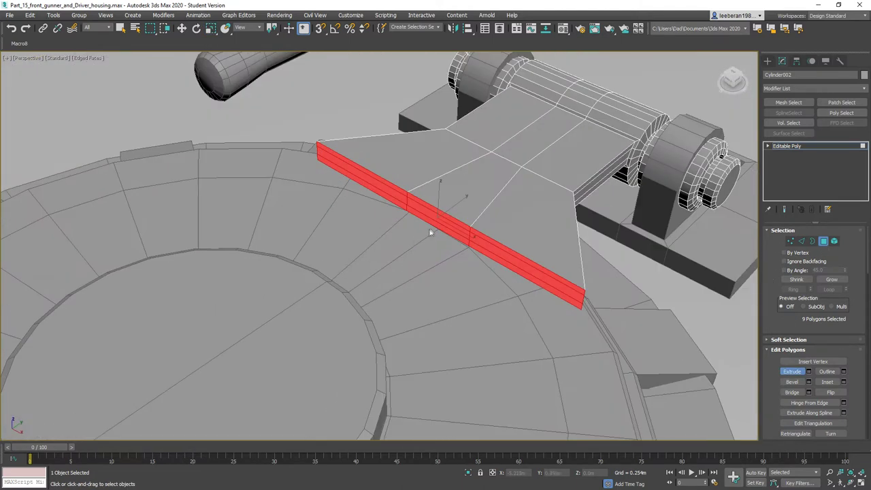
pyautogui.moveTo(442, 213); pyautogui.dragTo(519, 168)
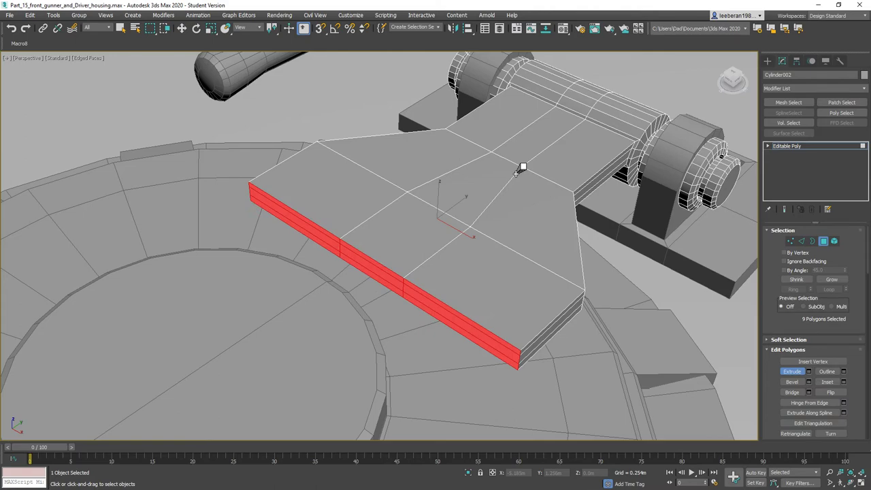
pyautogui.moveTo(515, 174); pyautogui.dragTo(515, 174)
# Try growing the polygon selection to cover the whole hinge arm and moving it down toward the hatch surface.
pyautogui.keyDown('alt'); pyautogui.moveTo(398, 249); pyautogui.dragTo(353, 274, button='middle'); pyautogui.keyUp('alt')
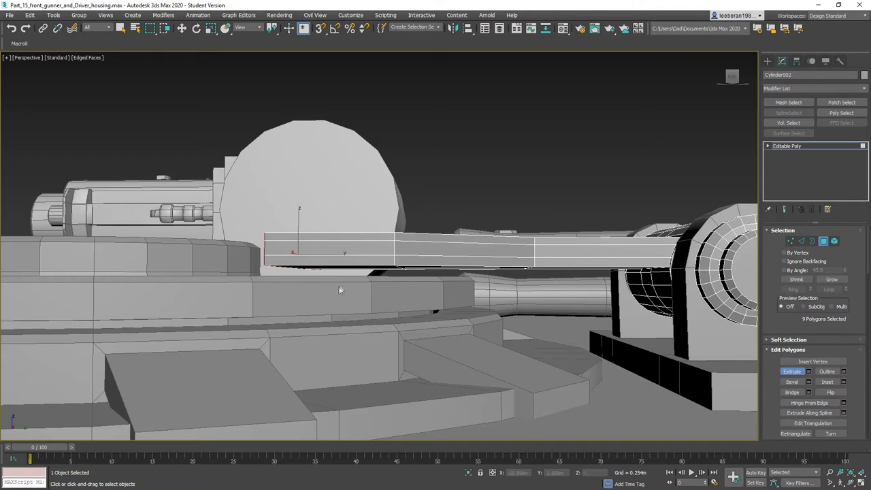
pyautogui.keyDown('alt'); pyautogui.moveTo(500, 297); pyautogui.dragTo(476, 281, button='middle'); pyautogui.keyUp('alt')
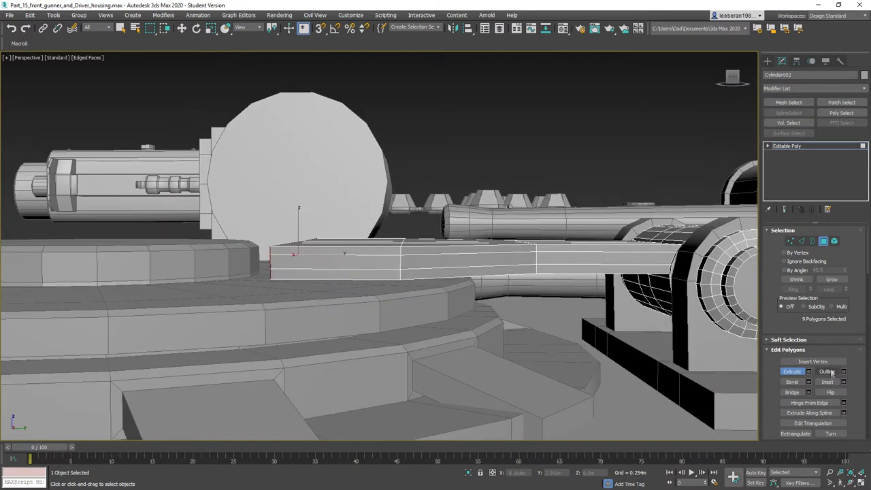
pyautogui.click(842, 281)
pyautogui.click(841, 280)
pyautogui.click(840, 280)
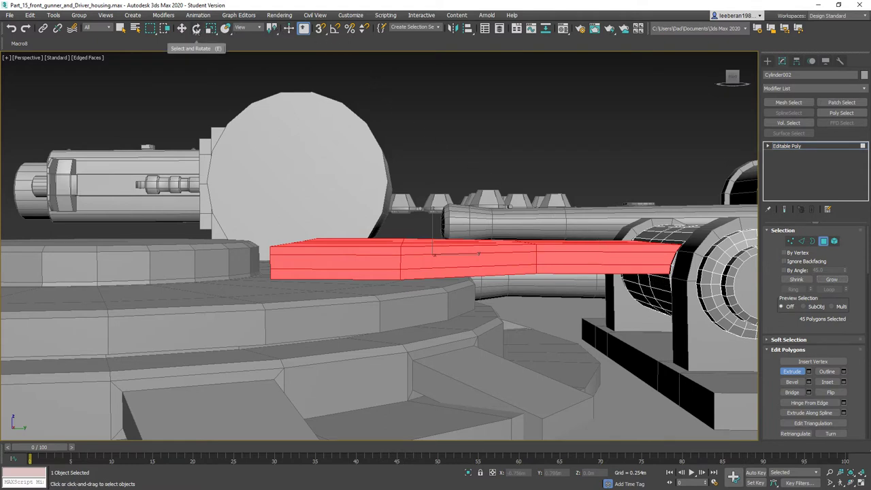
pyautogui.click(181, 28)
pyautogui.moveTo(433, 222); pyautogui.dragTo(430, 232)
pyautogui.moveTo(476, 234)
pyautogui.keyDown('alt'); pyautogui.mouseDown(button='middle')
pyautogui.moveTo(525, 250)
pyautogui.moveTo(515, 224)
pyautogui.moveTo(478, 239)
pyautogui.mouseUp(button='middle'); pyautogui.keyUp('alt')
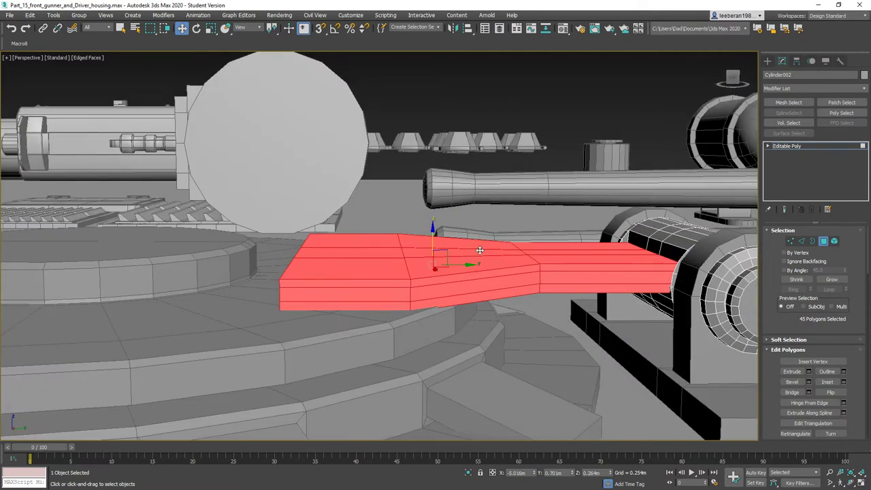
pyautogui.hotkey('ctrl', 'z')
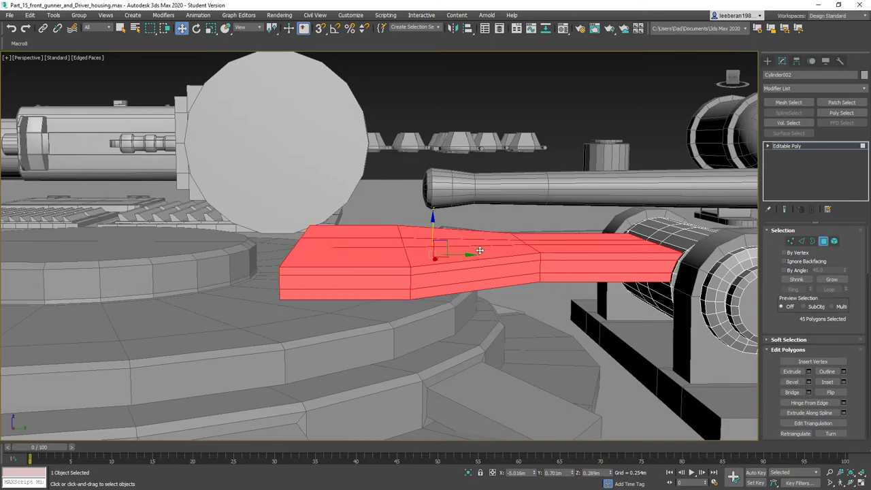
# Leave polygon editing and rotate the whole hinge cylinder with its arm about 1 degree down toward the hatch.
pyautogui.keyDown('alt'); pyautogui.moveTo(541, 321); pyautogui.dragTo(488, 270, button='middle'); pyautogui.keyUp('alt')
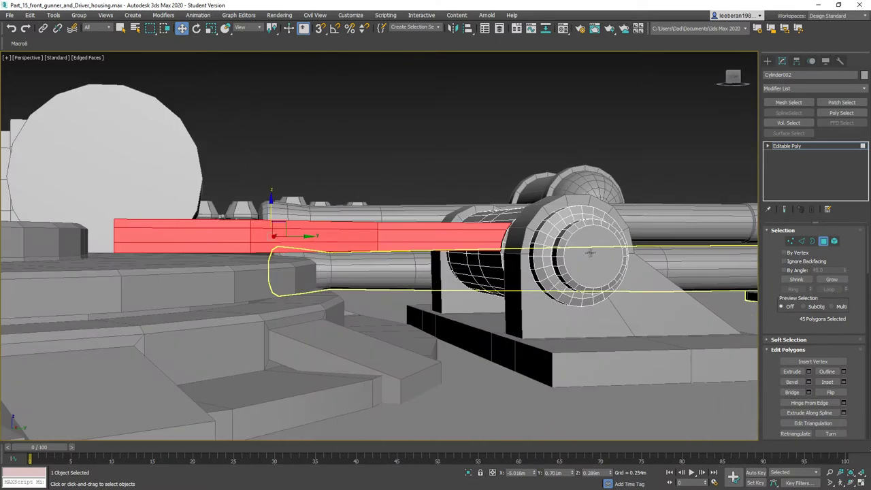
pyautogui.click(589, 253)
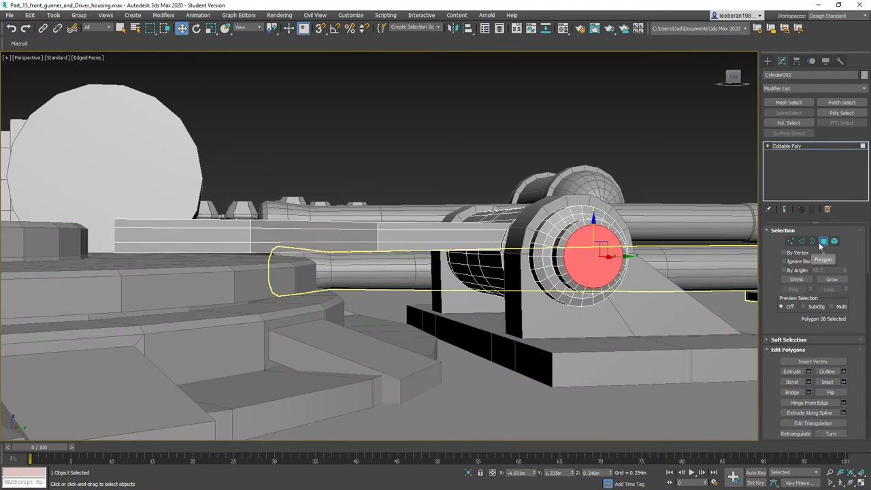
pyautogui.click(822, 240)
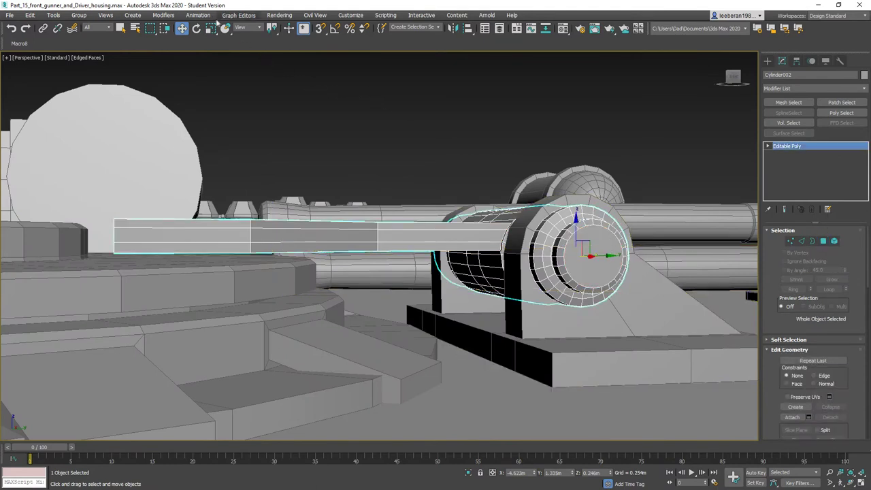
pyautogui.click(195, 28)
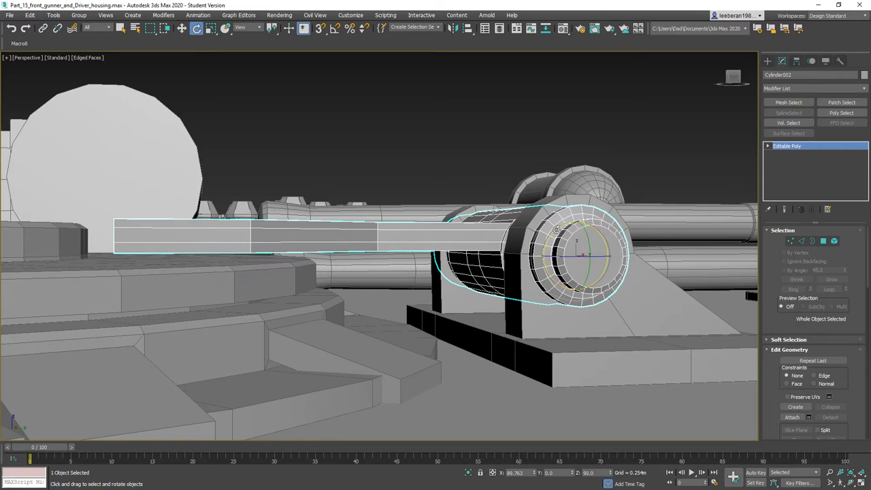
pyautogui.moveTo(555, 229); pyautogui.dragTo(555, 231)
pyautogui.moveTo(334, 255); pyautogui.dragTo(438, 224, button='middle')
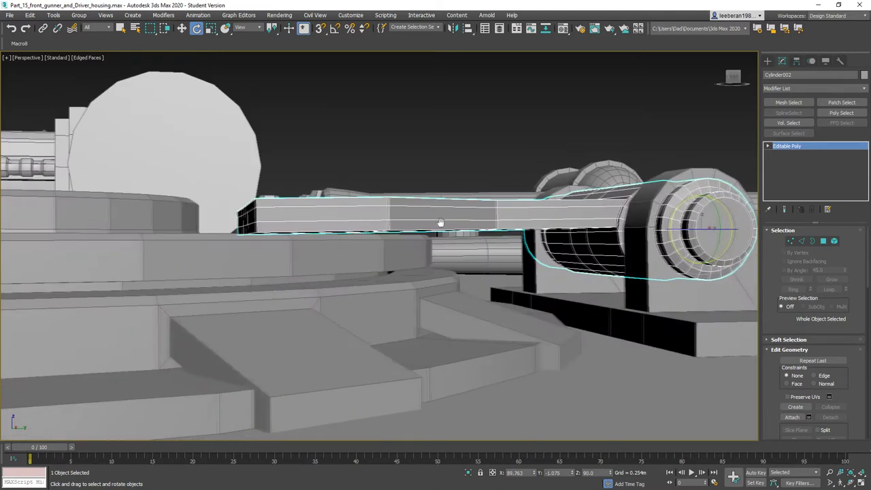
# Select the three middle polygons across the plate's front edge and move them outward about 0.024 m along Y to bevel it.
pyautogui.keyDown('alt'); pyautogui.moveTo(349, 235); pyautogui.dragTo(325, 265, button='middle'); pyautogui.keyUp('alt')
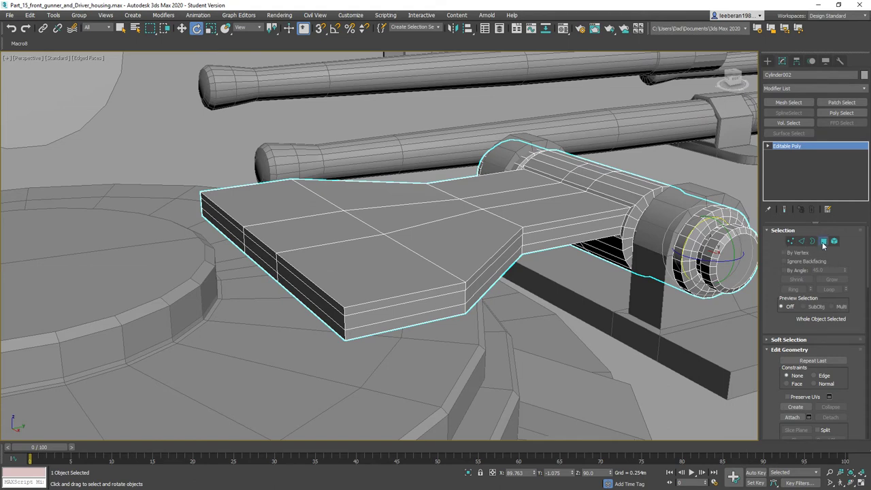
pyautogui.click(822, 241)
pyautogui.click(309, 290)
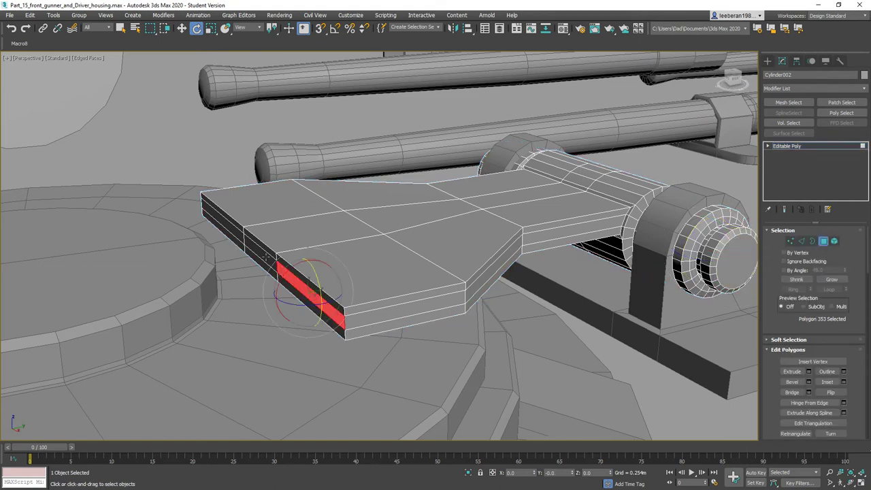
pyautogui.keyDown('shift'); pyautogui.click(215, 216); pyautogui.keyUp('shift')
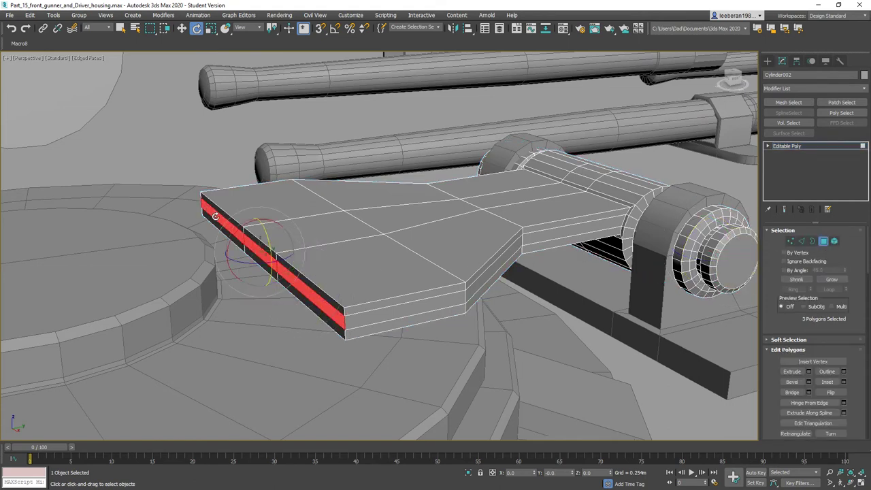
pyautogui.click(182, 27)
pyautogui.moveTo(293, 249); pyautogui.dragTo(284, 249)
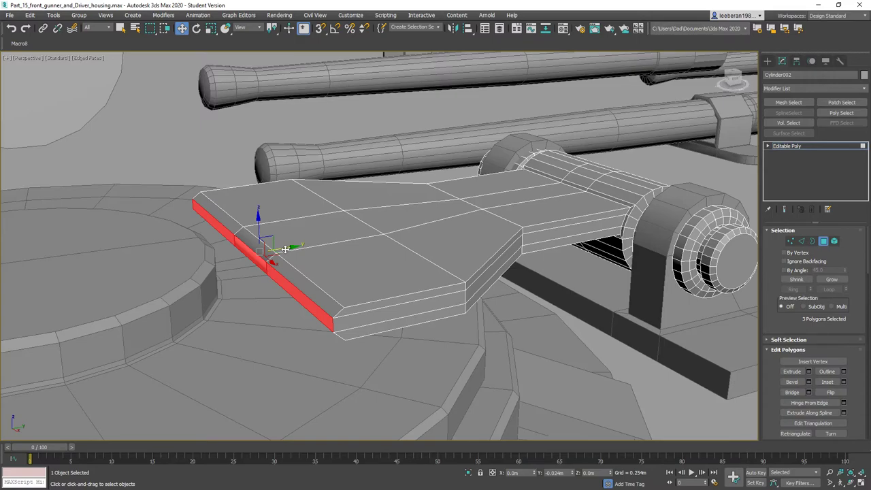
# Attach the hinge arm and its mounting base to the round hatch as one editable poly.
pyautogui.keyDown('alt'); pyautogui.moveTo(284, 249); pyautogui.dragTo(387, 328, button='middle'); pyautogui.keyUp('alt')
pyautogui.scroll(-5, 387, 328)
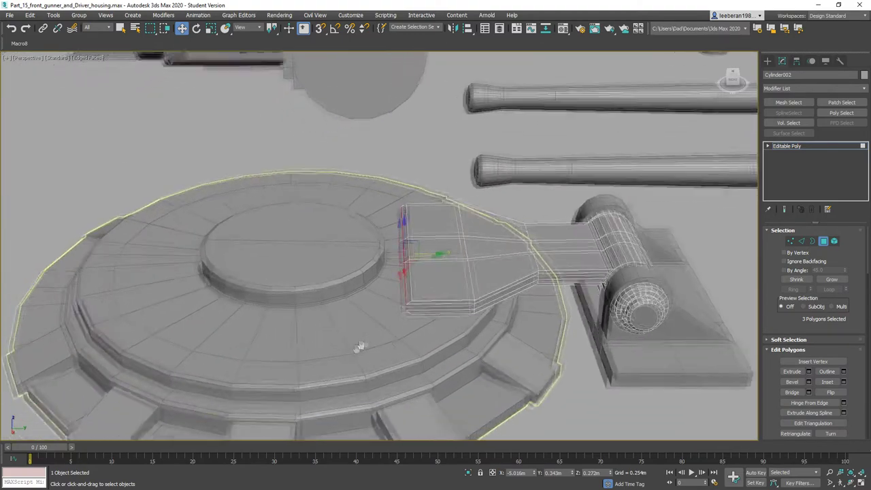
pyautogui.moveTo(360, 346); pyautogui.dragTo(279, 308, button='middle')
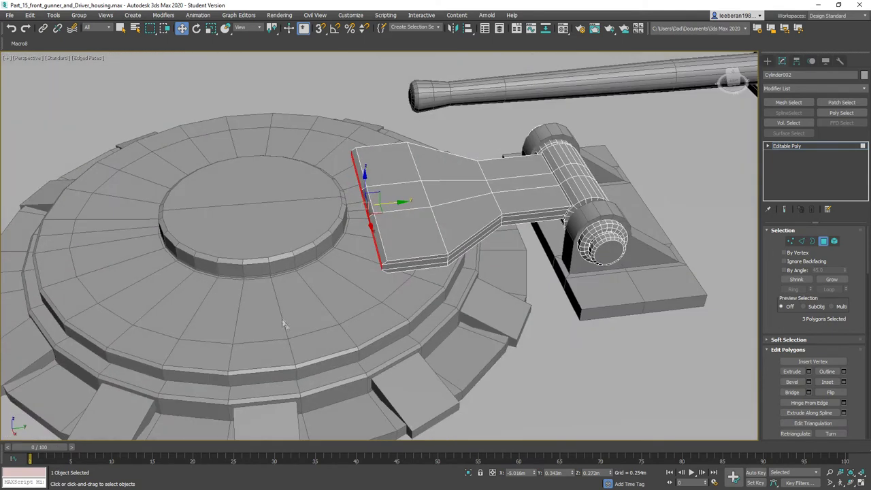
pyautogui.click(823, 241)
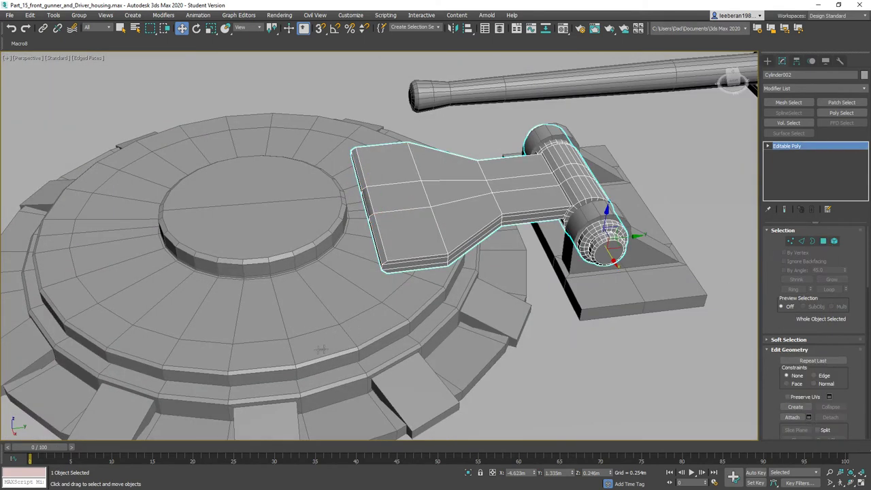
pyautogui.click(311, 353)
pyautogui.click(792, 417)
pyautogui.click(481, 214)
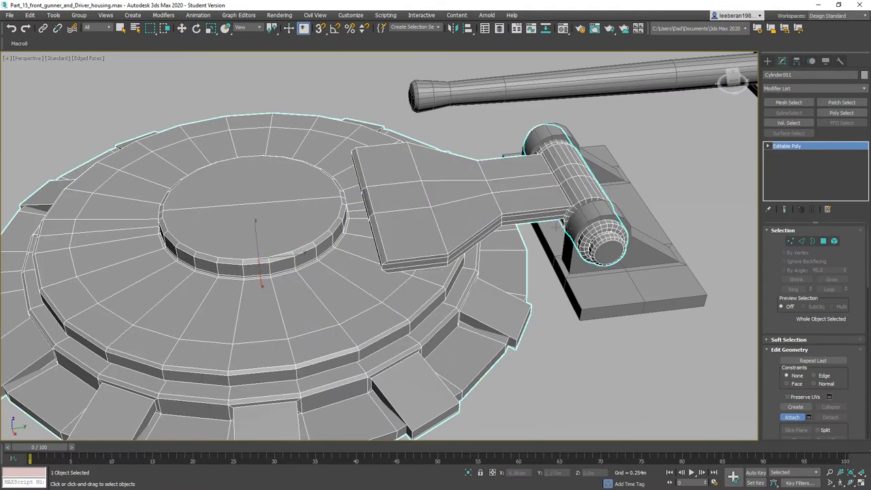
pyautogui.click(626, 282)
pyautogui.click(794, 418)
pyautogui.press('w')
# Clone the Large_Rivet001 rivet onto one front corner of the hinge plate with Select and Place.
pyautogui.moveTo(306, 301); pyautogui.dragTo(466, 254, button='middle')
pyautogui.scroll(-2, 416, 255)
pyautogui.moveTo(386, 184); pyautogui.dragTo(402, 313, button='middle')
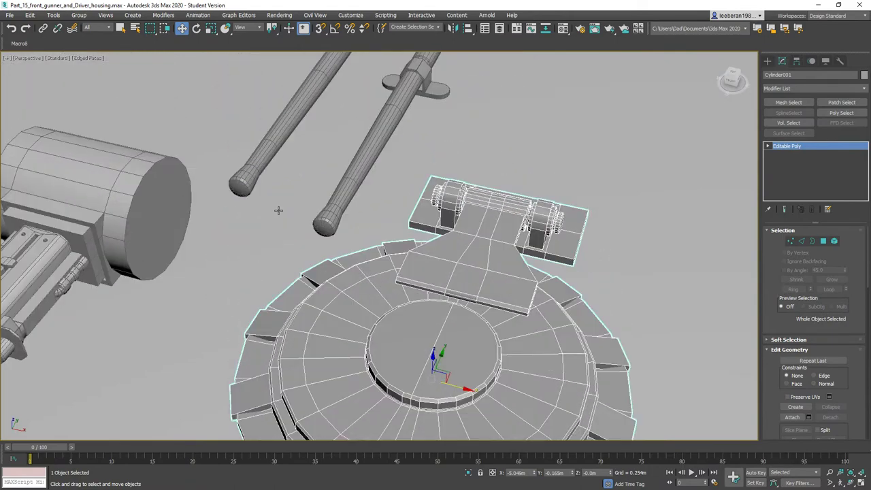
pyautogui.moveTo(278, 210); pyautogui.dragTo(305, 217, button='middle')
pyautogui.scroll(-4, 306, 217)
pyautogui.moveTo(235, 164); pyautogui.dragTo(261, 147, button='middle')
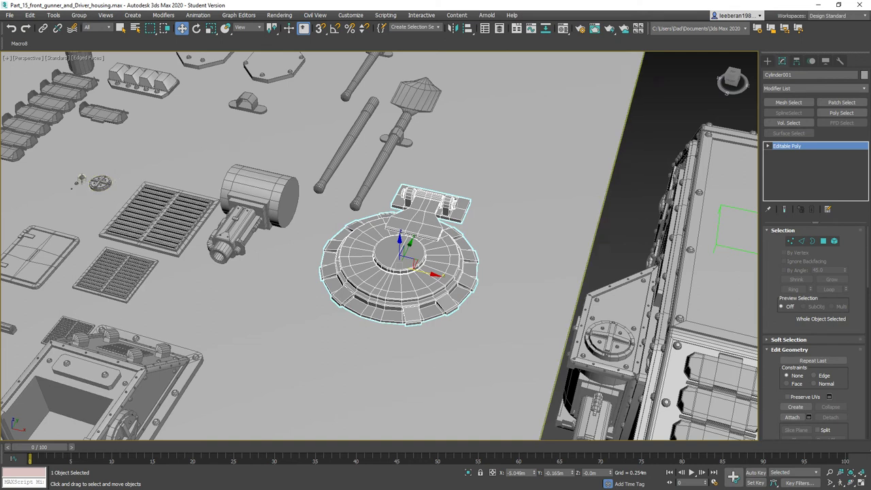
pyautogui.click(225, 28)
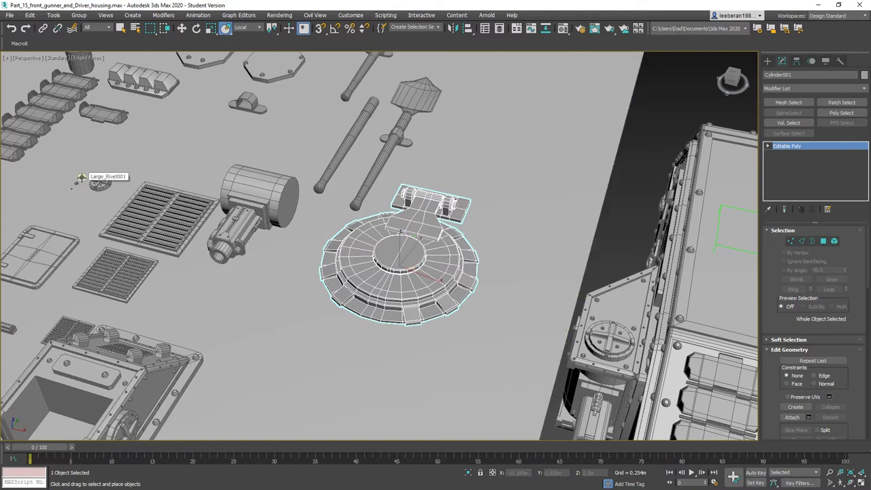
pyautogui.moveTo(81, 177)
pyautogui.keyDown('shift'); pyautogui.mouseDown()
pyautogui.moveTo(257, 239)
pyautogui.moveTo(376, 253)
pyautogui.moveTo(395, 222)
pyautogui.mouseUp(); pyautogui.keyUp('shift')
pyautogui.click(436, 287)
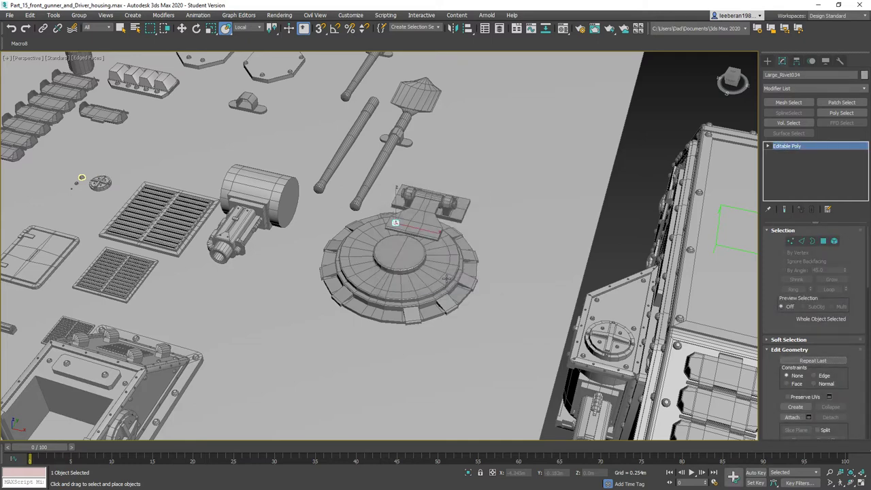
# Place a copy of the rivet on the opposite front corner of the hinge plate.
pyautogui.scroll(5, 446, 278)
pyautogui.moveTo(384, 206); pyautogui.dragTo(400, 255, button='middle')
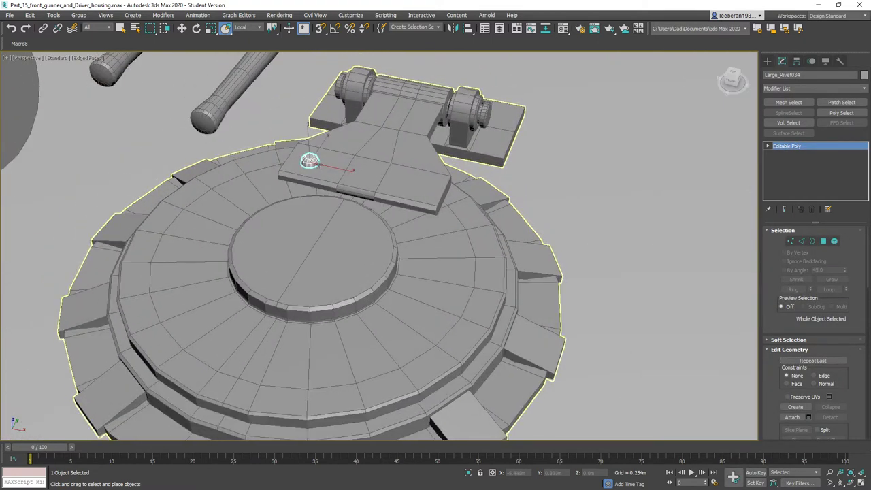
pyautogui.keyDown('shift'); pyautogui.moveTo(309, 161); pyautogui.dragTo(422, 189); pyautogui.keyUp('shift')
pyautogui.click(428, 288)
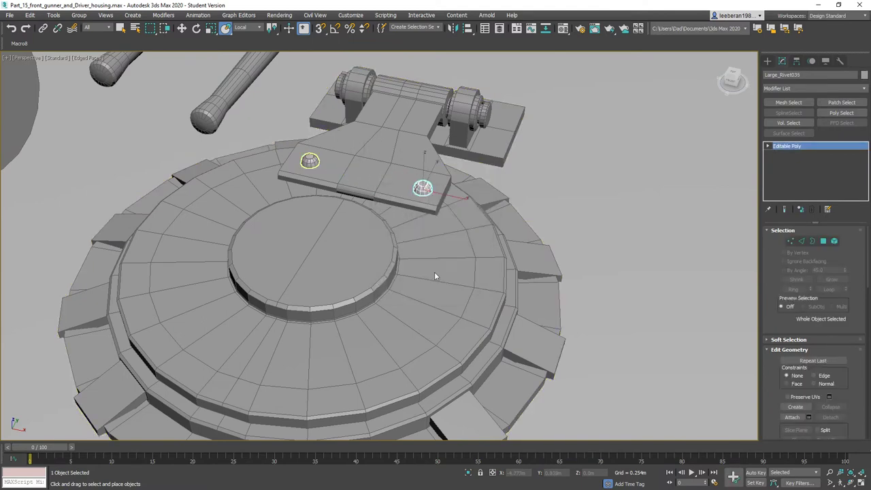
# Copy rivets from the hinge plate onto the two corners at one end of the mounting base.
pyautogui.keyDown('alt'); pyautogui.moveTo(439, 281); pyautogui.dragTo(335, 282, button='middle'); pyautogui.keyUp('alt')
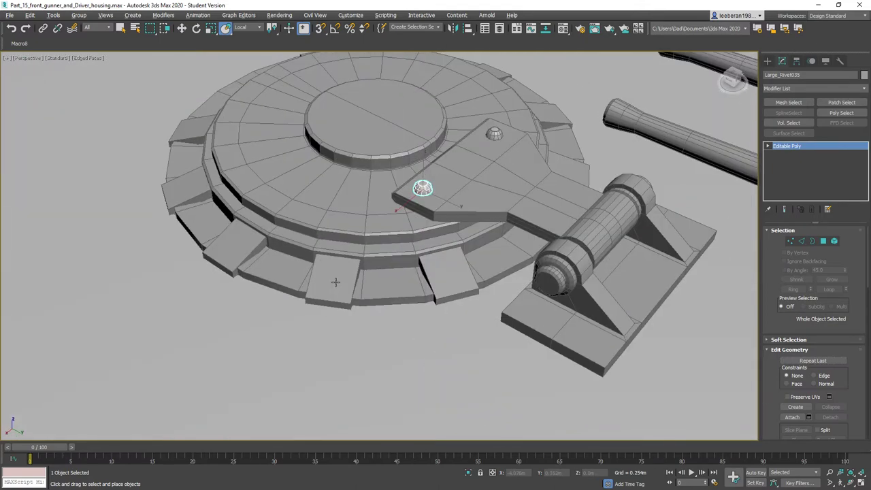
pyautogui.moveTo(402, 281); pyautogui.dragTo(317, 276, button='middle')
pyautogui.moveTo(337, 185)
pyautogui.keyDown('shift'); pyautogui.mouseDown()
pyautogui.moveTo(424, 305)
pyautogui.moveTo(495, 340)
pyautogui.mouseUp(); pyautogui.keyUp('shift')
pyautogui.press('Return')
pyautogui.click(438, 292)
# Copy two more rivets onto the corners at the other end of the mounting base.
pyautogui.moveTo(612, 275)
pyautogui.keyDown('alt'); pyautogui.mouseDown(button='middle')
pyautogui.moveTo(546, 302)
pyautogui.moveTo(360, 339)
pyautogui.mouseUp(button='middle'); pyautogui.keyUp('alt')
pyautogui.keyDown('shift'); pyautogui.moveTo(309, 373); pyautogui.dragTo(501, 300); pyautogui.keyUp('shift')
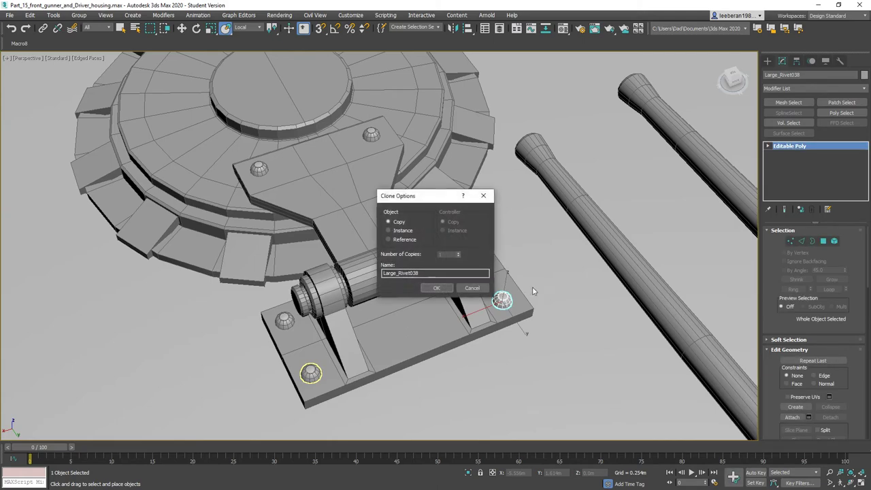
pyautogui.click(440, 288)
pyautogui.keyDown('alt'); pyautogui.moveTo(514, 292); pyautogui.dragTo(398, 286, button='middle'); pyautogui.keyUp('alt')
pyautogui.moveTo(487, 262); pyautogui.dragTo(336, 290, button='middle')
pyautogui.keyDown('shift'); pyautogui.moveTo(346, 328); pyautogui.dragTo(398, 297); pyautogui.keyUp('shift')
pyautogui.click(436, 288)
# Examine the riveted hatch and hinge from several angles alongside the other kit parts and the tank hull.
pyautogui.moveTo(436, 288)
pyautogui.keyDown('alt'); pyautogui.mouseDown(button='middle')
pyautogui.moveTo(431, 219)
pyautogui.moveTo(454, 230)
pyautogui.mouseUp(button='middle'); pyautogui.keyUp('alt')
pyautogui.scroll(-5, 395, 245)
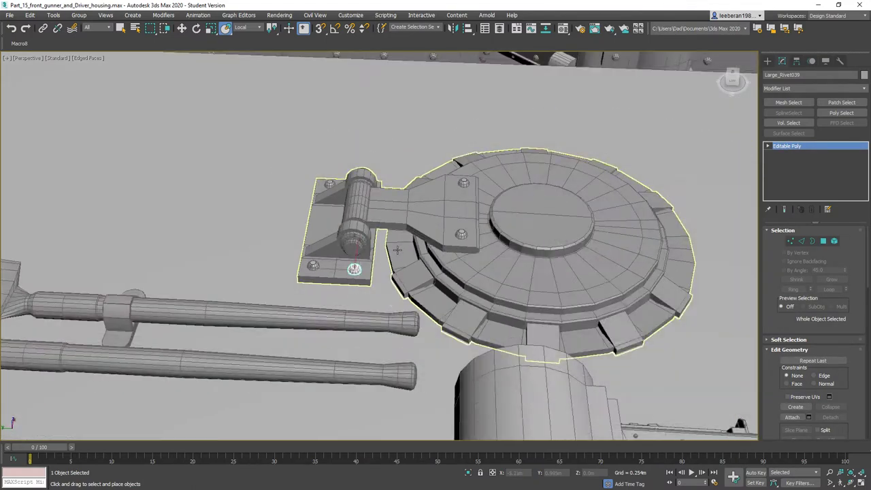
pyautogui.moveTo(313, 336); pyautogui.dragTo(361, 255, button='middle')
pyautogui.moveTo(255, 256); pyautogui.dragTo(368, 248, button='middle')
pyautogui.moveTo(364, 292); pyautogui.dragTo(177, 243, button='middle')
pyautogui.scroll(-2, 306, 228)
pyautogui.scroll(2, 190, 180)
pyautogui.scroll(-2, 191, 190)
pyautogui.scroll(2, 192, 207)
pyautogui.scroll(-2, 190, 248)
pyautogui.scroll(2, 172, 194)
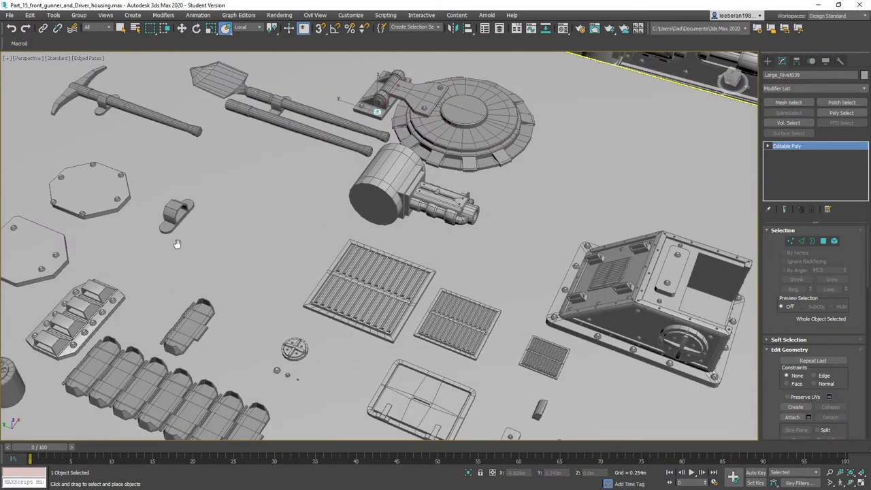
pyautogui.keyDown('alt'); pyautogui.moveTo(520, 214); pyautogui.dragTo(466, 225, button='middle'); pyautogui.keyUp('alt')
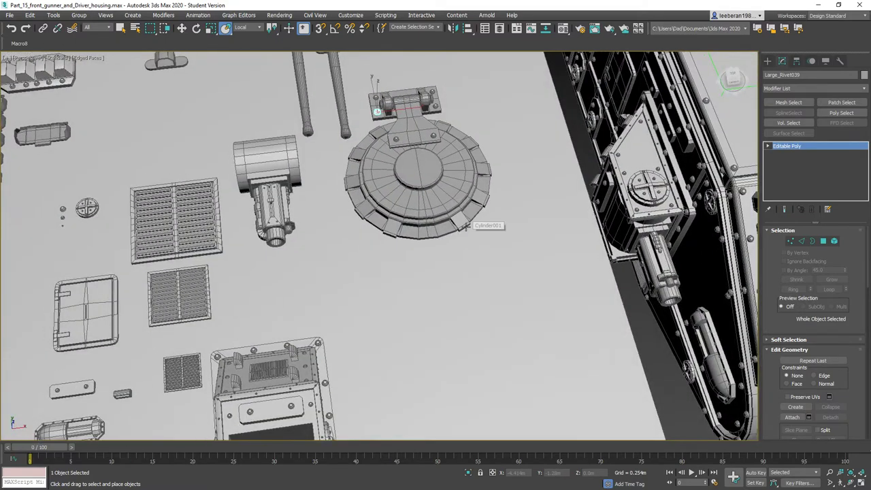
# Draw a U-shaped handle outline with a corner-type Line spline of four points on the ground in front of the hatch.
pyautogui.scroll(4, 466, 225)
pyautogui.moveTo(372, 239); pyautogui.dragTo(448, 251, button='middle')
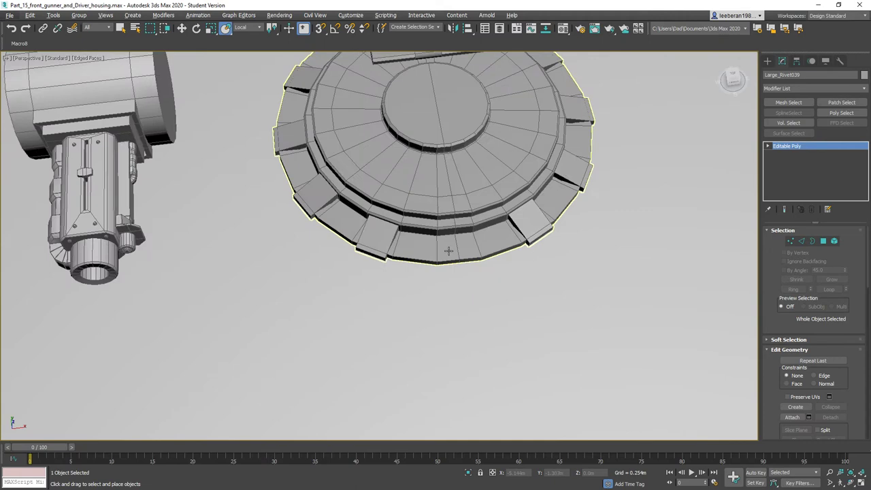
pyautogui.moveTo(422, 283); pyautogui.dragTo(408, 204, button='middle')
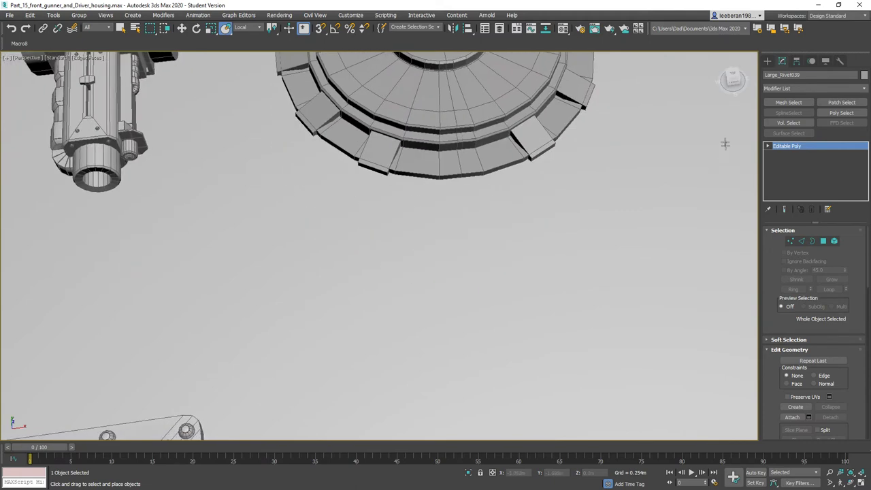
pyautogui.click(767, 61)
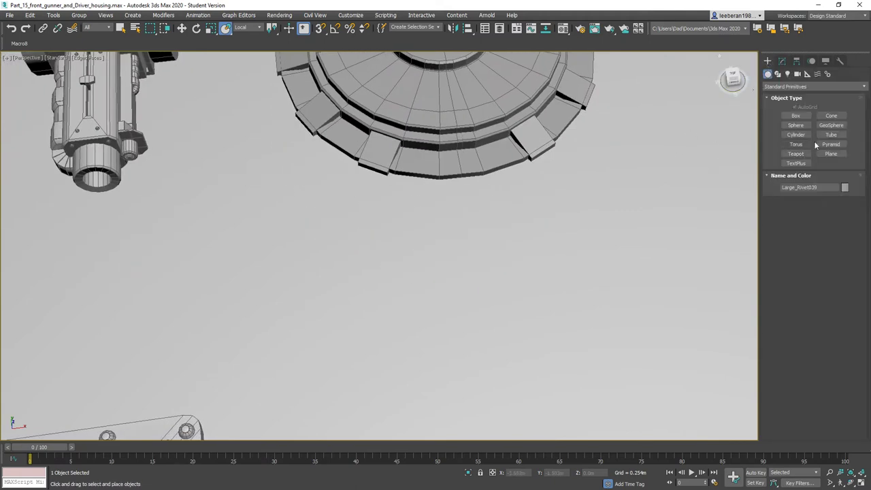
pyautogui.click(791, 86)
pyautogui.click(784, 104)
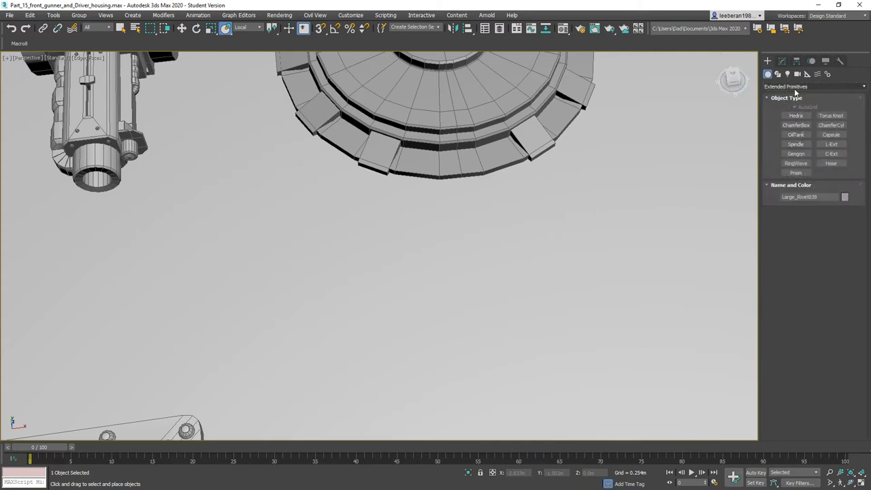
pyautogui.click(777, 73)
pyautogui.click(794, 124)
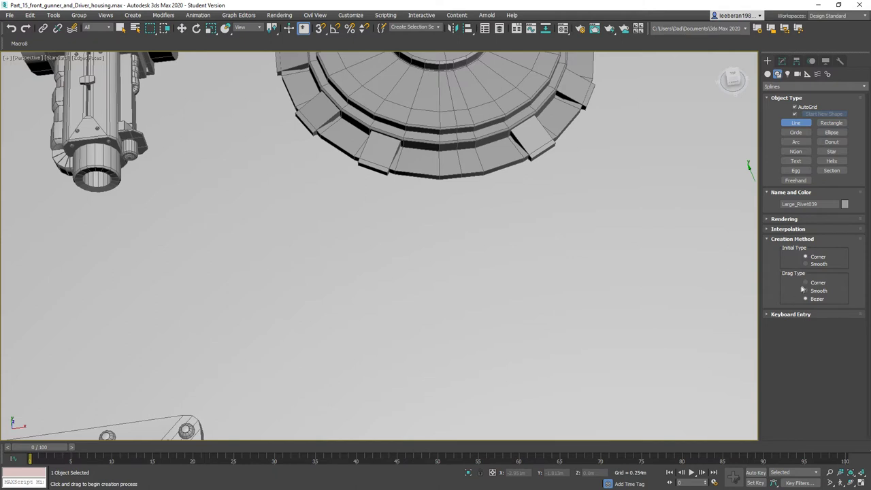
pyautogui.click(807, 283)
pyautogui.click(288, 271)
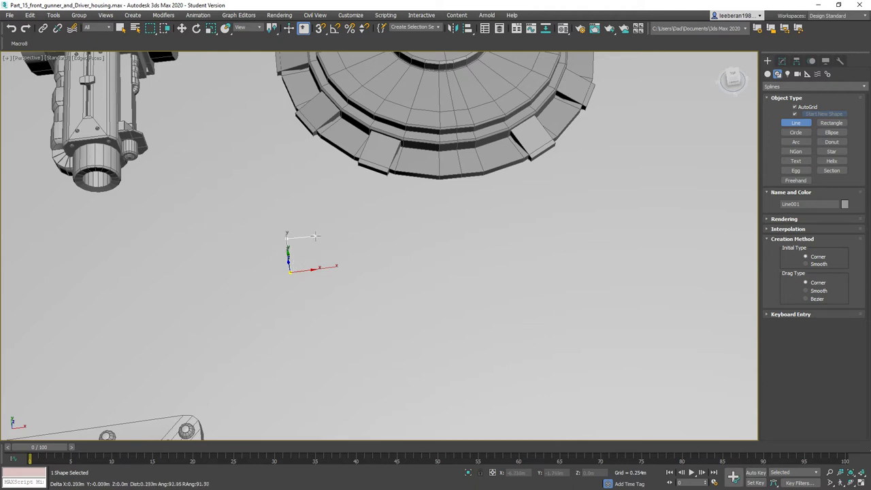
pyautogui.click(474, 219)
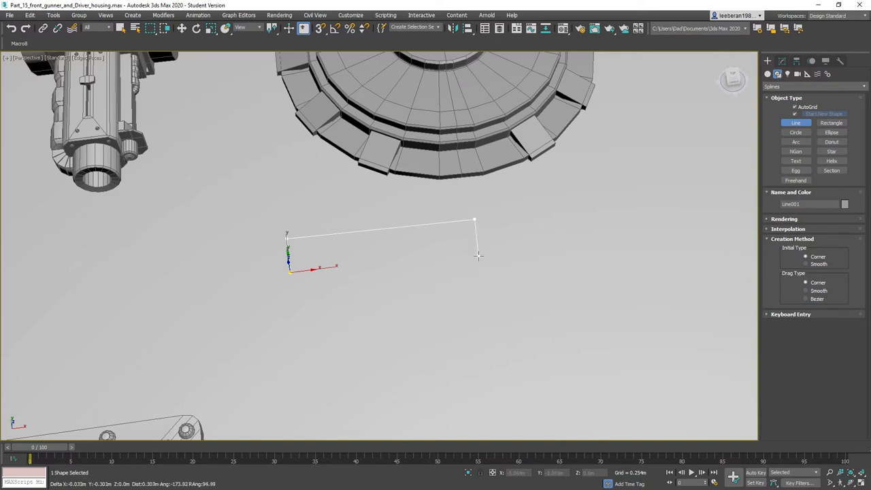
pyautogui.click(479, 256)
pyautogui.rightClick(410, 267)
# Enable viewport rendering for the U-shaped spline with a radial thickness of 0.028 m and 12 sides.
pyautogui.keyDown('alt'); pyautogui.moveTo(410, 266); pyautogui.dragTo(490, 222, button='middle'); pyautogui.keyUp('alt')
pyautogui.scroll(5, 432, 245)
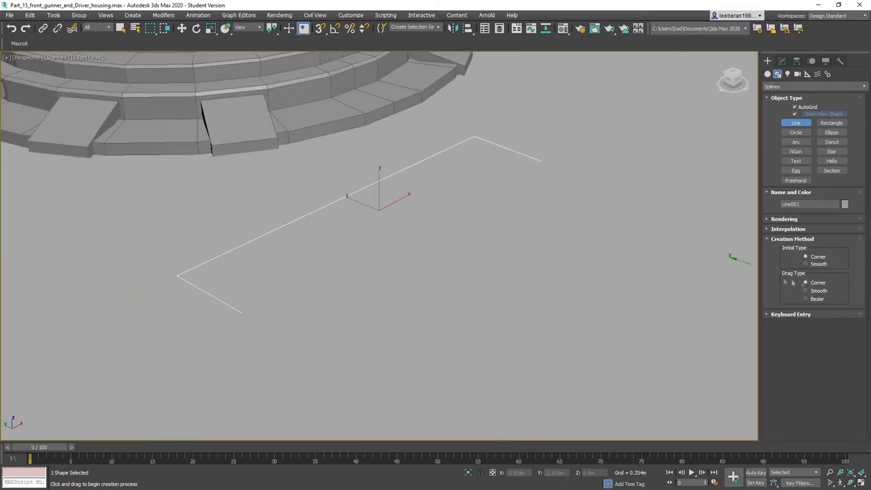
pyautogui.click(782, 219)
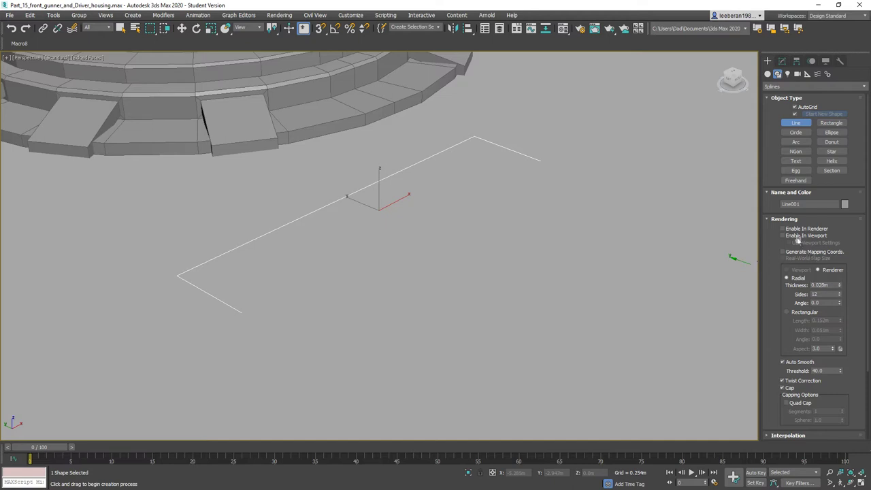
pyautogui.click(782, 235)
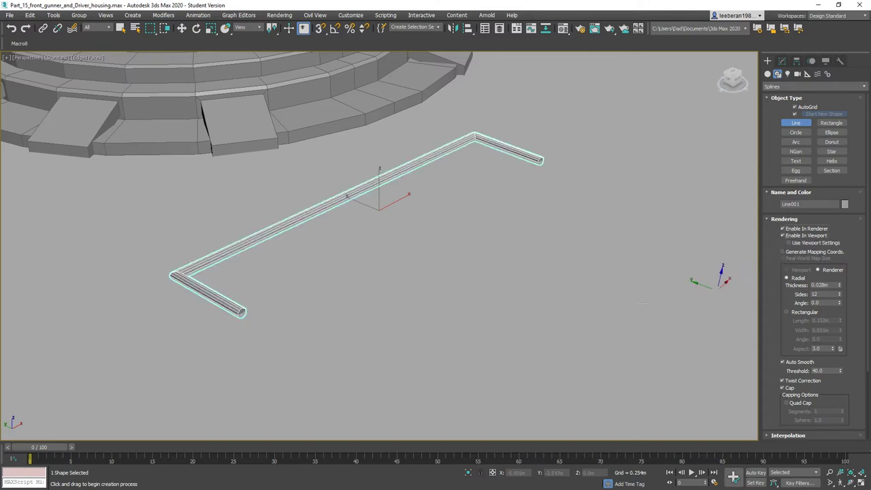
pyautogui.moveTo(467, 280); pyautogui.dragTo(587, 262, button='middle')
pyautogui.moveTo(501, 268)
pyautogui.keyDown('alt'); pyautogui.mouseDown(button='middle')
pyautogui.moveTo(494, 292)
pyautogui.moveTo(373, 236)
pyautogui.moveTo(508, 257)
pyautogui.moveTo(509, 267)
pyautogui.mouseUp(button='middle'); pyautogui.keyUp('alt')
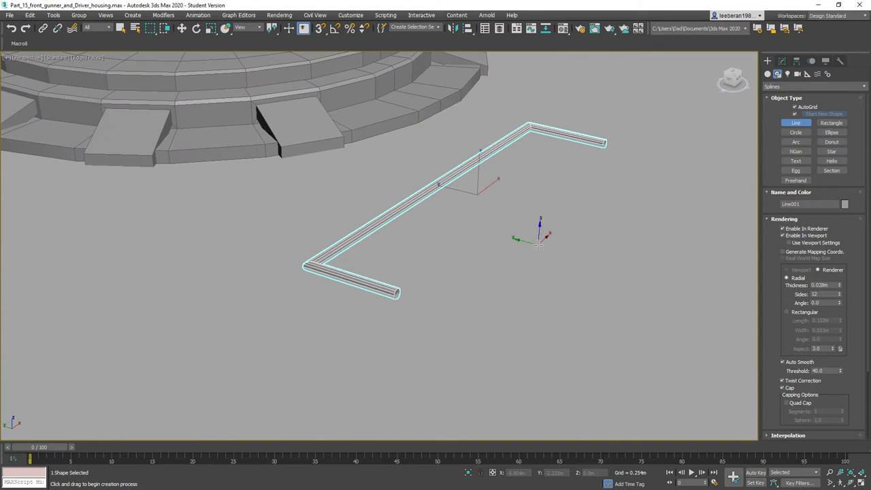
# Finish the Line command and convert the tubular U-shaped handle to an Editable Poly.
pyautogui.rightClick(479, 246)
pyautogui.rightClick(464, 240)
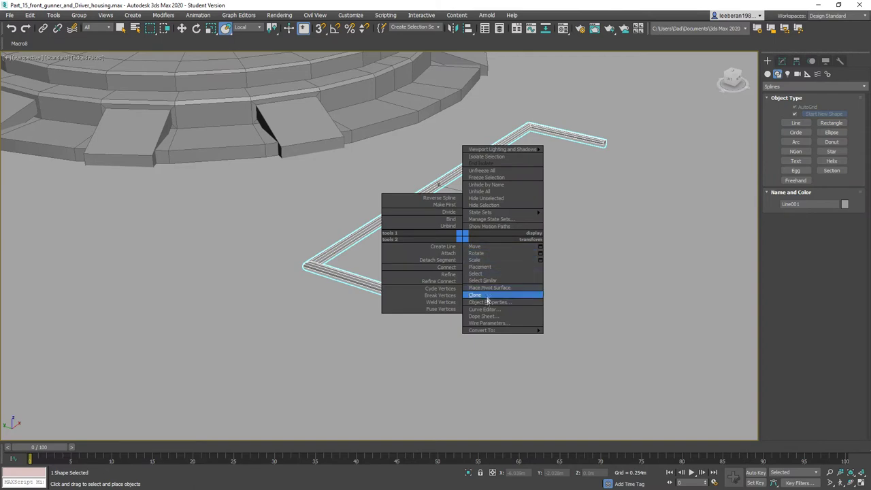
pyautogui.moveTo(503, 330)
pyautogui.click(559, 346)
# Chamfer the edge loops at both bends of the handle by 0.025 m with 4 segments.
pyautogui.keyDown('alt'); pyautogui.moveTo(487, 270); pyautogui.dragTo(425, 302, button='middle'); pyautogui.keyUp('alt')
pyautogui.scroll(5, 314, 205)
pyautogui.moveTo(266, 153); pyautogui.dragTo(356, 330, button='middle')
pyautogui.click(800, 241)
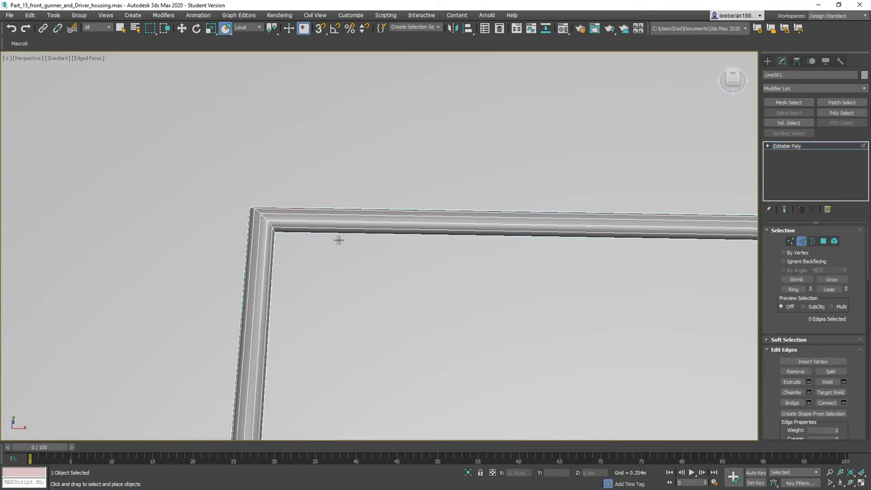
pyautogui.click(264, 219)
pyautogui.click(287, 220)
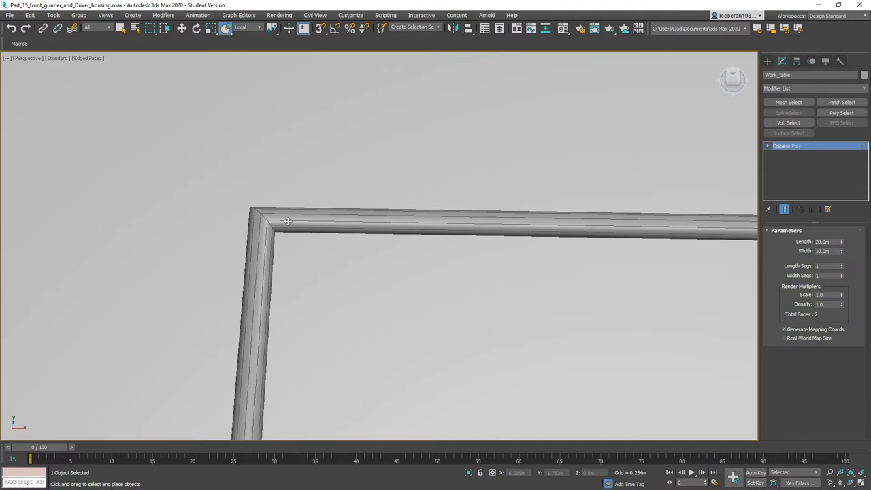
pyautogui.click(120, 28)
pyautogui.click(265, 218)
pyautogui.moveTo(480, 262); pyautogui.dragTo(329, 245, button='middle')
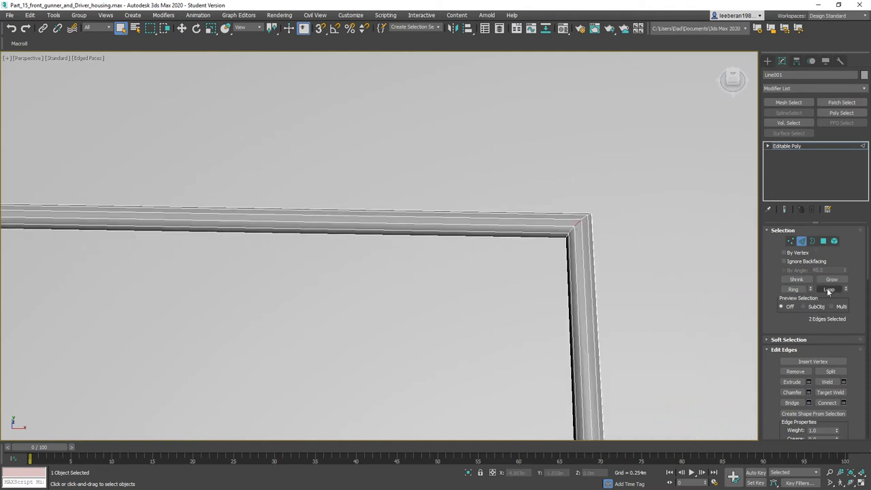
pyautogui.moveTo(470, 283); pyautogui.dragTo(570, 241, button='middle')
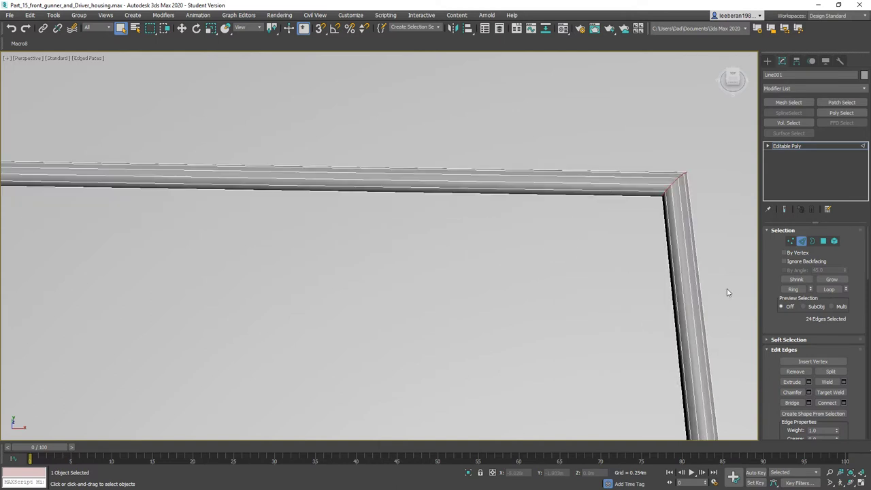
pyautogui.moveTo(727, 293); pyautogui.dragTo(612, 297, button='middle')
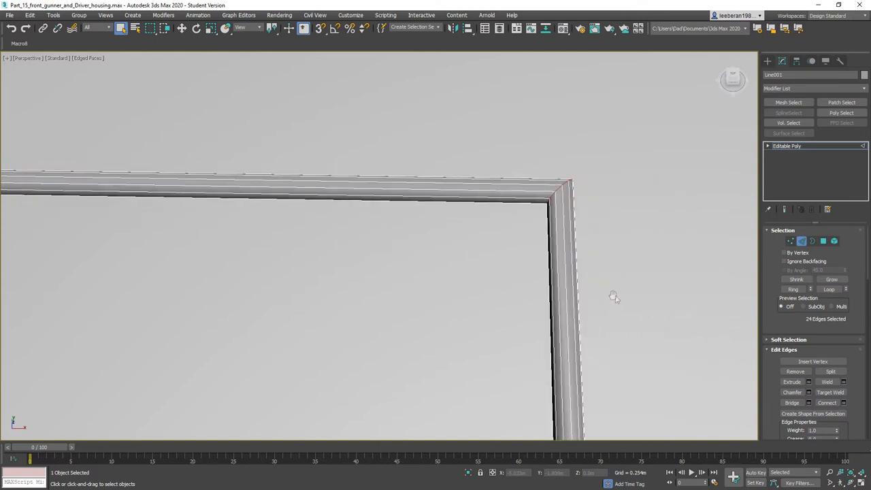
pyautogui.click(807, 392)
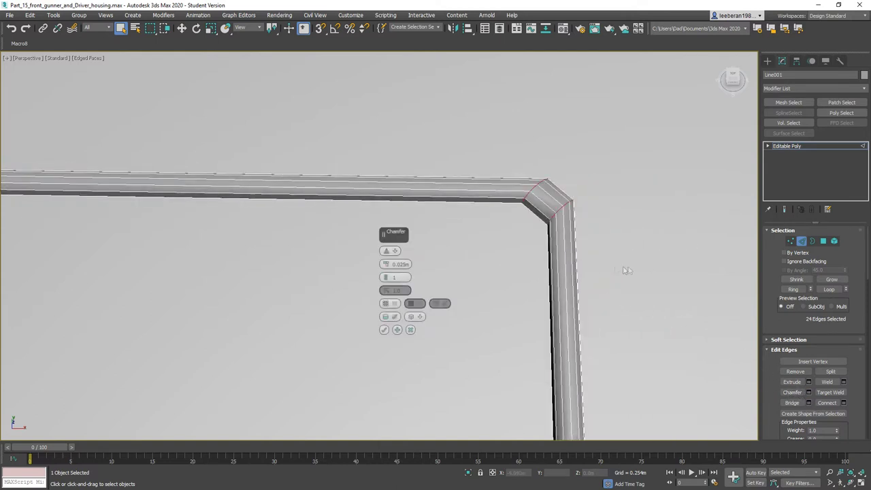
pyautogui.click(387, 277)
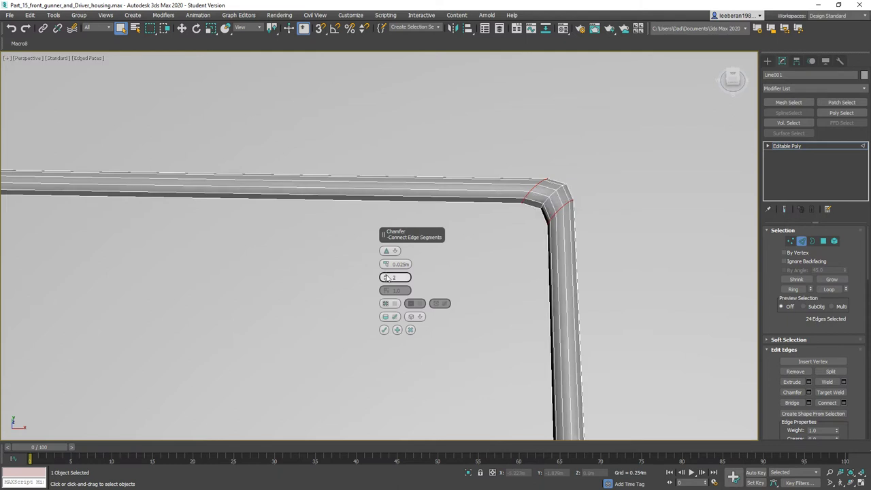
pyautogui.click(387, 277)
pyautogui.click(387, 277)
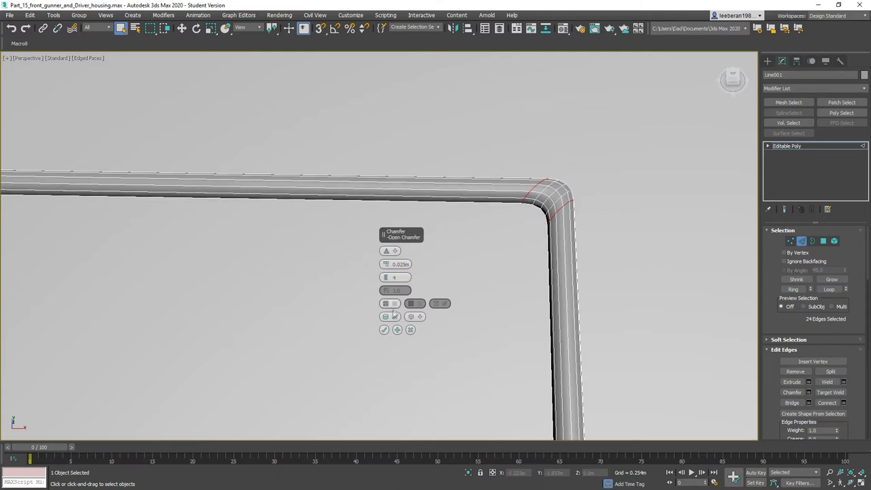
pyautogui.click(385, 331)
pyautogui.moveTo(325, 301); pyautogui.dragTo(276, 295, button='middle')
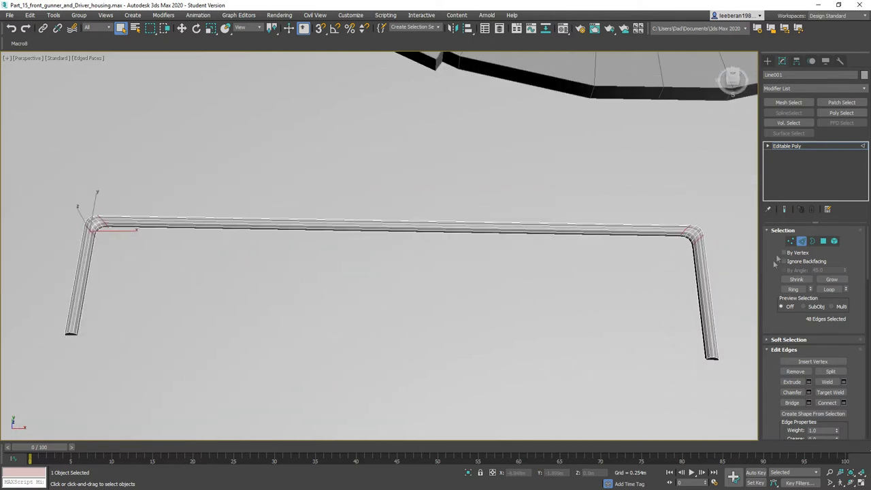
pyautogui.click(805, 241)
# Scale the handle uniformly to about 26% and rename it Handle001.
pyautogui.moveTo(381, 315); pyautogui.dragTo(403, 312, button='middle')
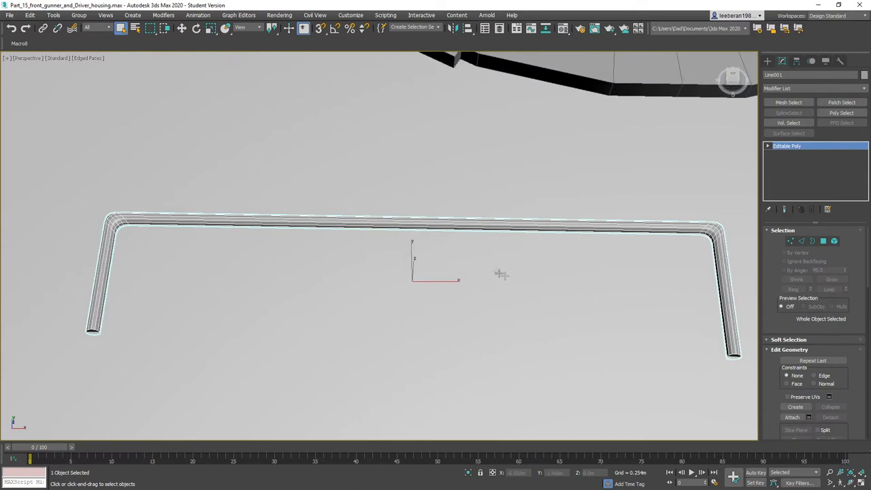
pyautogui.click(211, 28)
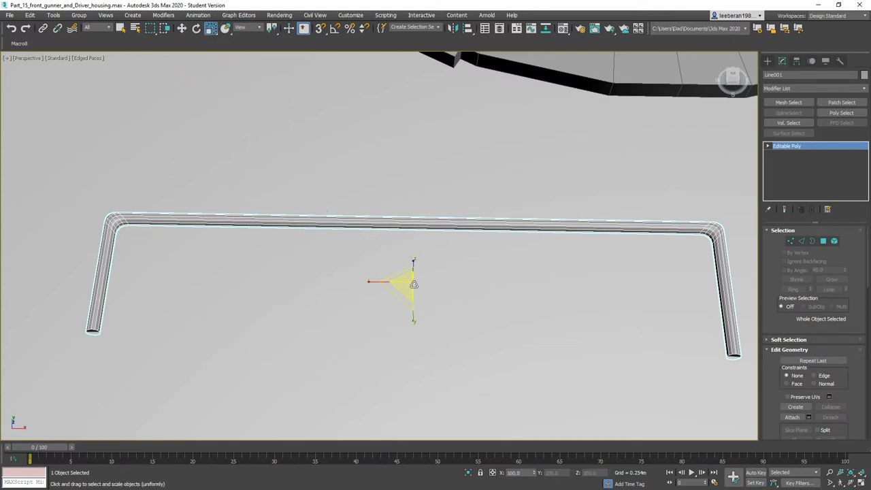
pyautogui.moveTo(404, 288); pyautogui.dragTo(555, 385)
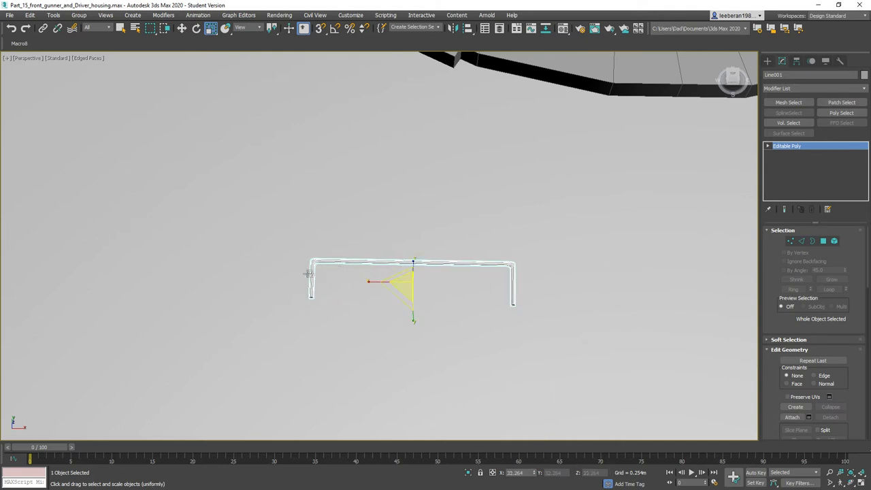
pyautogui.keyDown('alt'); pyautogui.moveTo(285, 268); pyautogui.dragTo(390, 218, button='middle'); pyautogui.keyUp('alt')
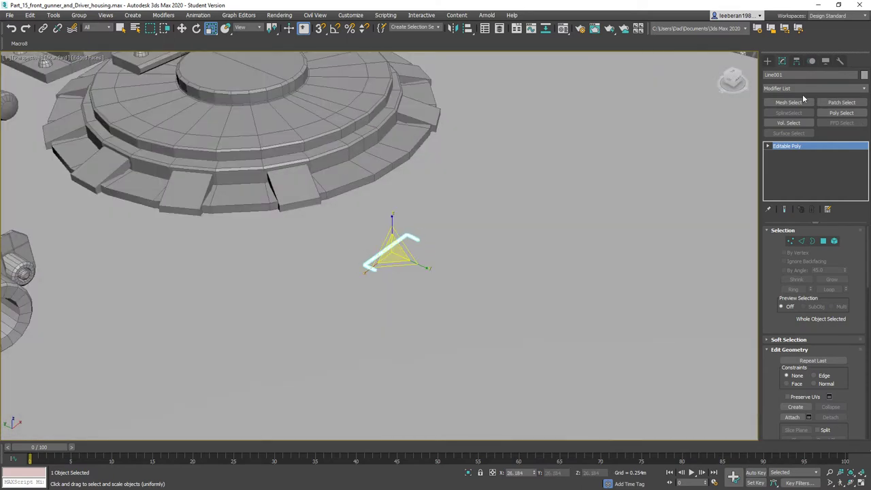
pyautogui.doubleClick(808, 75)
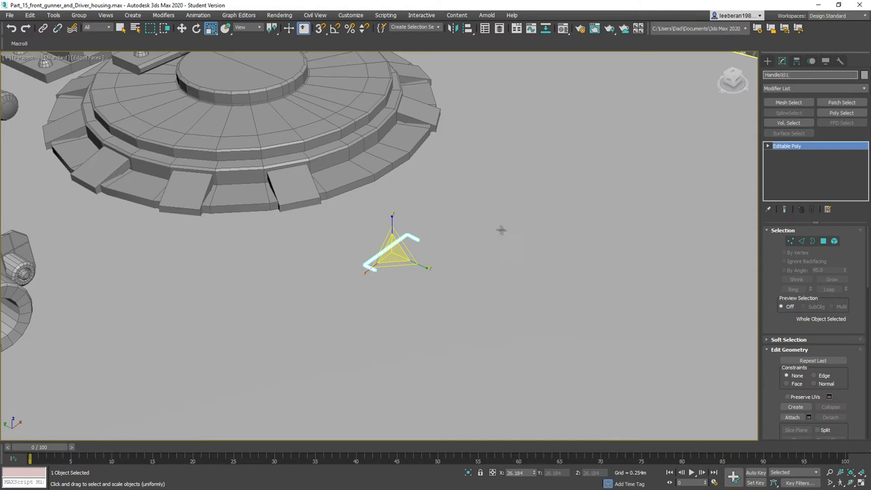
# Turn on angle snapping and rotate the handle 90° about its X axis so its legs point down.
pyautogui.moveTo(502, 229); pyautogui.dragTo(540, 191, button='middle')
pyautogui.click(196, 28)
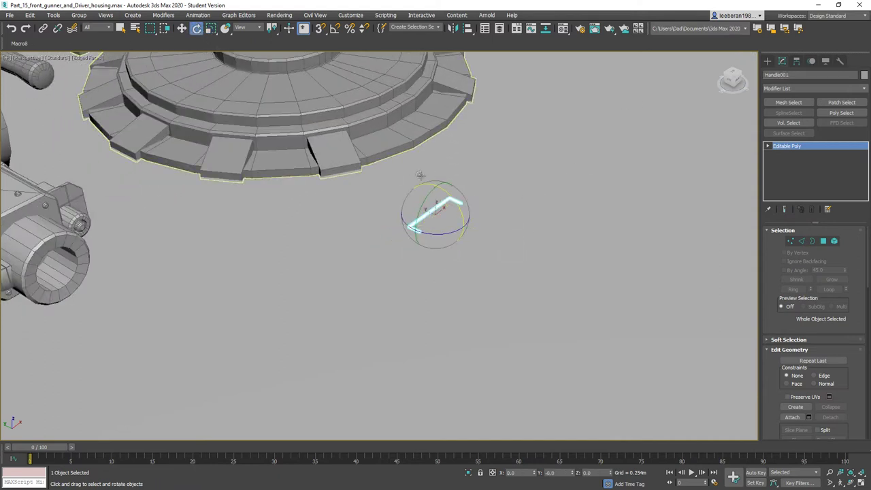
pyautogui.moveTo(451, 196)
pyautogui.mouseDown()
pyautogui.moveTo(465, 201)
pyautogui.moveTo(461, 216)
pyautogui.mouseUp()
pyautogui.press('a')
pyautogui.hotkey('ctrl', 'z')
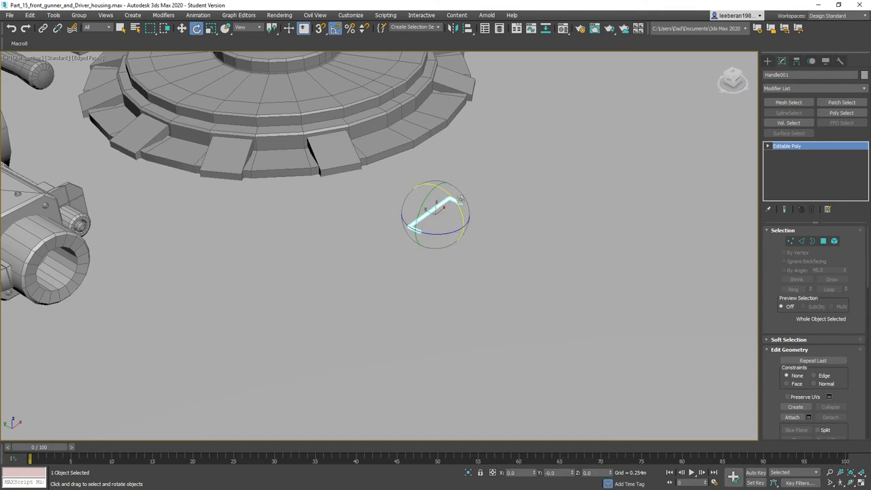
pyautogui.moveTo(448, 195); pyautogui.dragTo(473, 226)
pyautogui.moveTo(263, 97); pyautogui.dragTo(302, 198, button='middle')
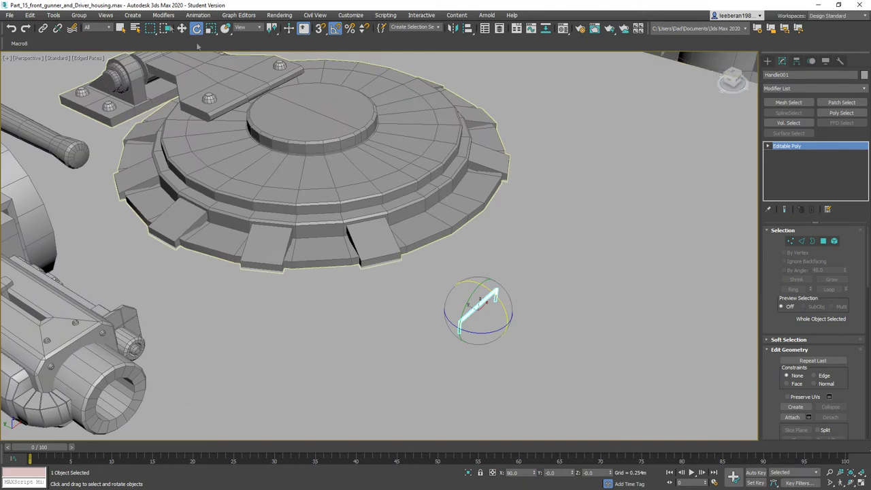
# Place a copy of the handle on the sloped upper surface of the hatch, between the centre disc and the rim.
pyautogui.click(225, 28)
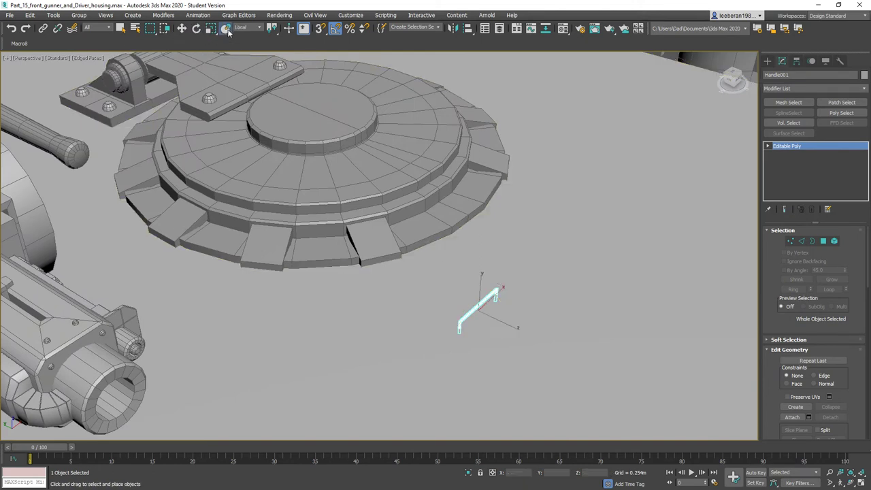
pyautogui.moveTo(480, 306)
pyautogui.mouseDown()
pyautogui.moveTo(485, 294)
pyautogui.moveTo(382, 149)
pyautogui.moveTo(414, 166)
pyautogui.moveTo(404, 157)
pyautogui.mouseUp()
pyautogui.click(427, 287)
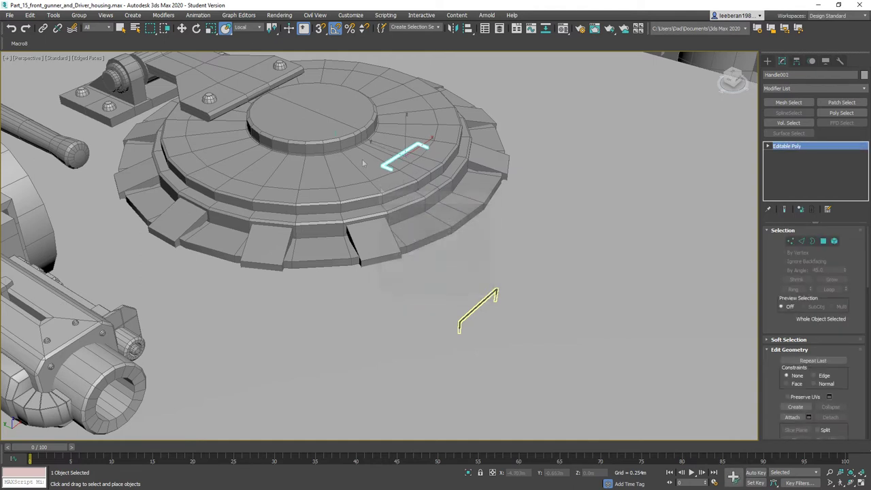
# Rotate the handle copy on the hatch 90° about its X axis so it stands upright on its legs.
pyautogui.click(197, 28)
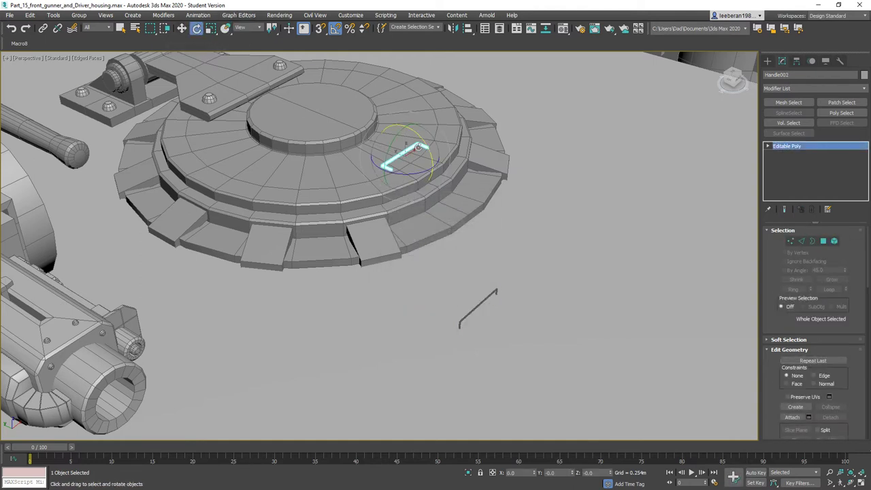
pyautogui.moveTo(416, 132); pyautogui.dragTo(438, 167)
pyautogui.keyDown('alt'); pyautogui.moveTo(454, 163); pyautogui.dragTo(368, 149, button='middle'); pyautogui.keyUp('alt')
pyautogui.click(815, 462)
pyautogui.moveTo(488, 216)
pyautogui.keyDown('alt'); pyautogui.mouseDown(button='middle')
pyautogui.moveTo(421, 202)
pyautogui.moveTo(471, 225)
pyautogui.moveTo(476, 240)
pyautogui.mouseUp(button='middle'); pyautogui.keyUp('alt')
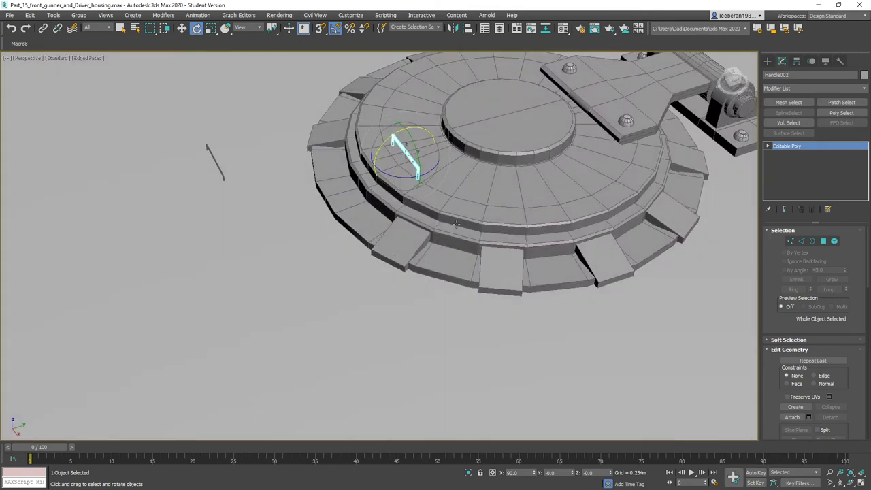
pyautogui.keyDown('alt'); pyautogui.moveTo(487, 163); pyautogui.dragTo(424, 197, button='middle'); pyautogui.keyUp('alt')
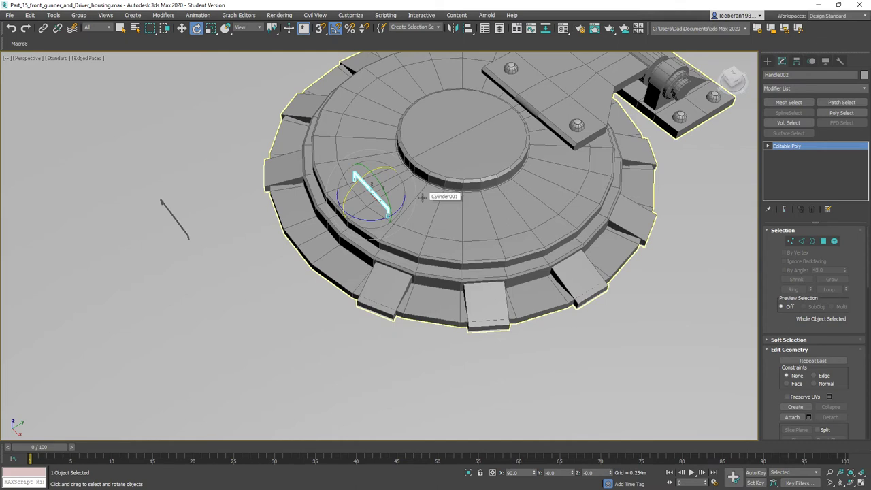
pyautogui.moveTo(422, 197); pyautogui.dragTo(364, 217, button='middle')
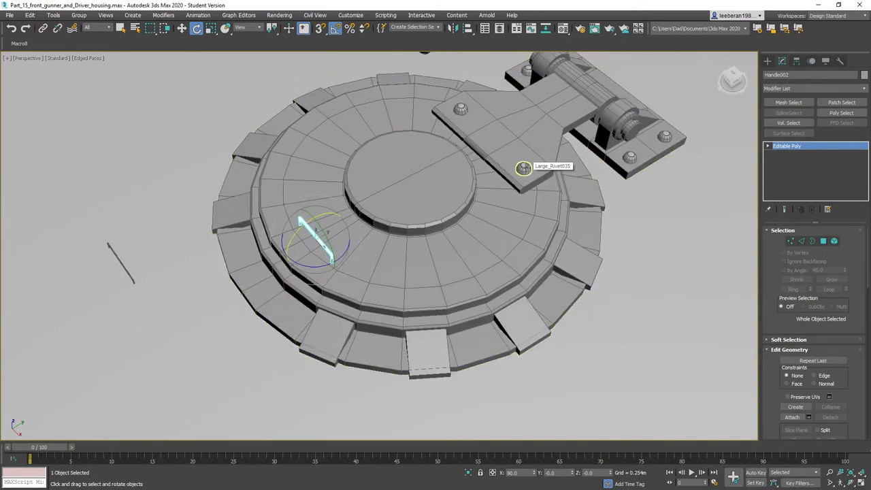
# Place copies of the hinge plate's large rivet on three neighbouring raised lugs along the hatch's outer rim.
pyautogui.click(226, 29)
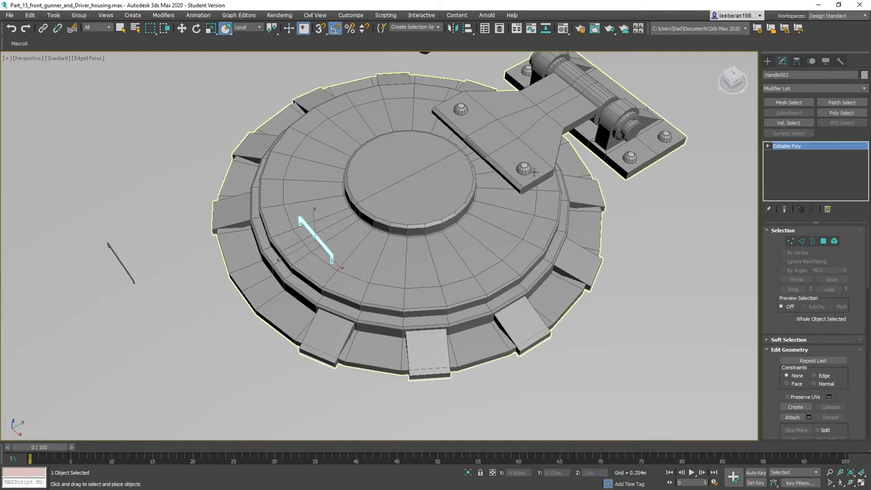
pyautogui.moveTo(524, 169)
pyautogui.keyDown('shift'); pyautogui.mouseDown()
pyautogui.moveTo(522, 330)
pyautogui.moveTo(460, 334)
pyautogui.moveTo(426, 352)
pyautogui.moveTo(327, 335)
pyautogui.mouseUp(); pyautogui.keyUp('shift')
pyautogui.click(437, 291)
pyautogui.click(436, 290)
pyautogui.click(436, 287)
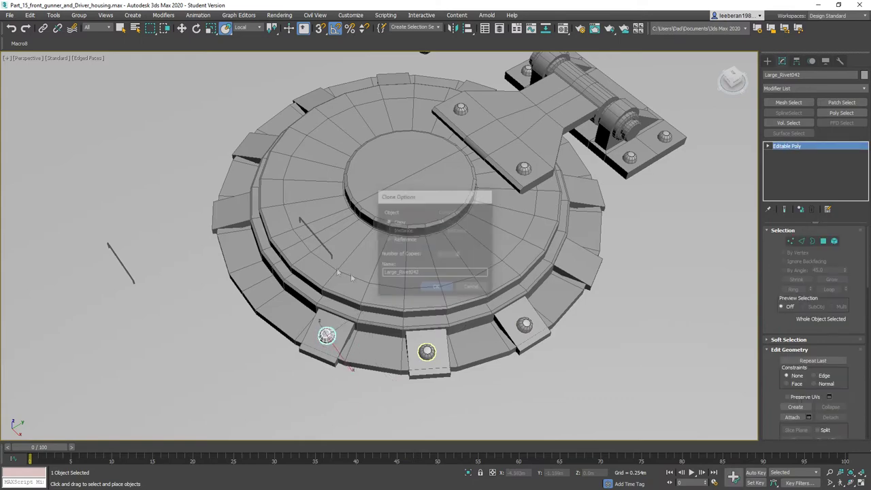
# Continue the large rivet copies around the rim on the three plain segments after the last riveted lug and on the following lug.
pyautogui.moveTo(310, 264)
pyautogui.keyDown('alt'); pyautogui.mouseDown(button='middle')
pyautogui.moveTo(373, 266)
pyautogui.moveTo(445, 235)
pyautogui.mouseUp(button='middle'); pyautogui.keyUp('alt')
pyautogui.moveTo(451, 297)
pyautogui.keyDown('shift'); pyautogui.mouseDown()
pyautogui.moveTo(399, 315)
pyautogui.moveTo(336, 317)
pyautogui.moveTo(351, 322)
pyautogui.moveTo(297, 312)
pyautogui.moveTo(316, 308)
pyautogui.mouseUp(); pyautogui.keyUp('shift')
pyautogui.click(435, 288)
pyautogui.press('Return')
pyautogui.click(438, 287)
pyautogui.moveTo(231, 298)
pyautogui.keyDown('alt'); pyautogui.mouseDown(button='middle')
pyautogui.moveTo(276, 301)
pyautogui.moveTo(386, 259)
pyautogui.mouseUp(button='middle'); pyautogui.keyUp('alt')
pyautogui.keyDown('shift'); pyautogui.moveTo(409, 272); pyautogui.dragTo(363, 287); pyautogui.keyUp('shift')
pyautogui.click(434, 287)
pyautogui.moveTo(264, 292)
pyautogui.keyDown('alt'); pyautogui.mouseDown(button='middle')
pyautogui.moveTo(301, 296)
pyautogui.moveTo(451, 255)
pyautogui.moveTo(467, 259)
pyautogui.mouseUp(button='middle'); pyautogui.keyUp('alt')
pyautogui.click(529, 252)
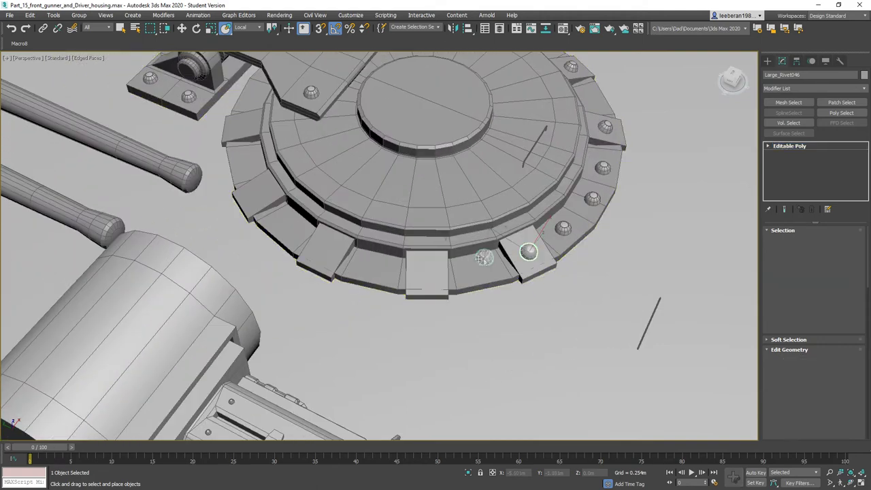
# Place a large rivet copy on each of the next three bare lugs around the hatch's rim.
pyautogui.keyDown('shift'); pyautogui.moveTo(425, 274); pyautogui.dragTo(426, 273); pyautogui.keyUp('shift')
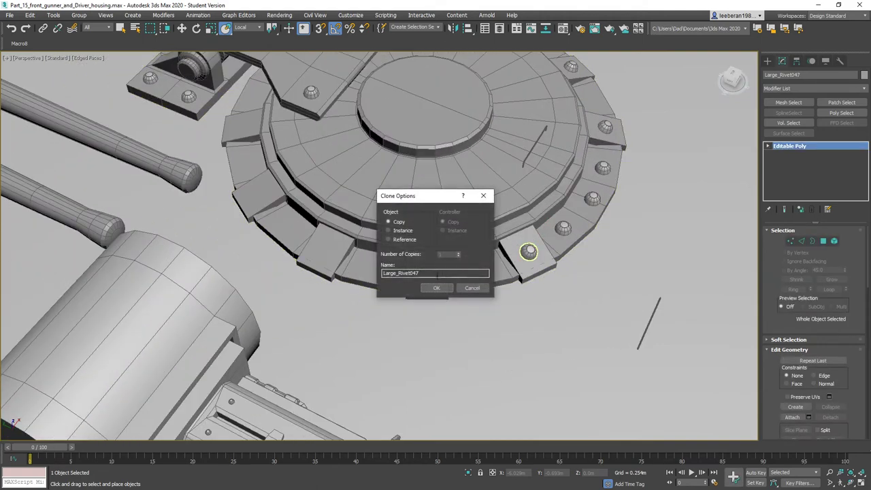
pyautogui.click(433, 288)
pyautogui.keyDown('alt'); pyautogui.moveTo(433, 288); pyautogui.dragTo(425, 273, button='middle'); pyautogui.keyUp('alt')
pyautogui.keyDown('shift'); pyautogui.moveTo(425, 274); pyautogui.dragTo(323, 304); pyautogui.keyUp('shift')
pyautogui.click(429, 287)
pyautogui.keyDown('alt'); pyautogui.moveTo(309, 274); pyautogui.dragTo(360, 264, button='middle'); pyautogui.keyUp('alt')
pyautogui.moveTo(304, 278); pyautogui.dragTo(456, 254, button='middle')
pyautogui.moveTo(466, 274)
pyautogui.keyDown('shift'); pyautogui.mouseDown()
pyautogui.moveTo(362, 304)
pyautogui.moveTo(367, 315)
pyautogui.mouseUp(); pyautogui.keyUp('shift')
pyautogui.click(435, 289)
# Place large rivet copies on the remaining bare lugs leading up to the hinge.
pyautogui.keyDown('alt'); pyautogui.moveTo(435, 289); pyautogui.dragTo(394, 285, button='middle'); pyautogui.keyUp('alt')
pyautogui.moveTo(367, 314)
pyautogui.keyDown('shift'); pyautogui.mouseDown()
pyautogui.moveTo(259, 343)
pyautogui.moveTo(252, 330)
pyautogui.mouseUp(); pyautogui.keyUp('shift')
pyautogui.click(436, 289)
pyautogui.moveTo(209, 238)
pyautogui.keyDown('alt'); pyautogui.mouseDown(button='middle')
pyautogui.moveTo(206, 289)
pyautogui.moveTo(204, 272)
pyautogui.mouseUp(button='middle'); pyautogui.keyUp('alt')
pyautogui.moveTo(171, 254)
pyautogui.keyDown('shift'); pyautogui.mouseDown()
pyautogui.moveTo(259, 319)
pyautogui.moveTo(382, 331)
pyautogui.mouseUp(); pyautogui.keyUp('shift')
pyautogui.click(432, 290)
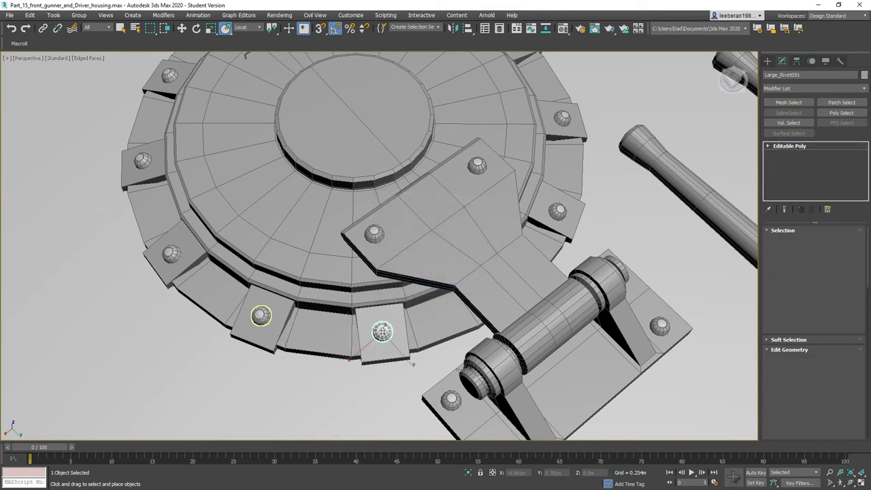
pyautogui.click(433, 289)
# Place further large rivet copies on the part of the rim beside the hinge.
pyautogui.keyDown('alt'); pyautogui.moveTo(433, 307); pyautogui.dragTo(319, 287, button='middle'); pyautogui.keyUp('alt')
pyautogui.keyDown('shift'); pyautogui.moveTo(265, 292); pyautogui.dragTo(325, 306); pyautogui.keyUp('shift')
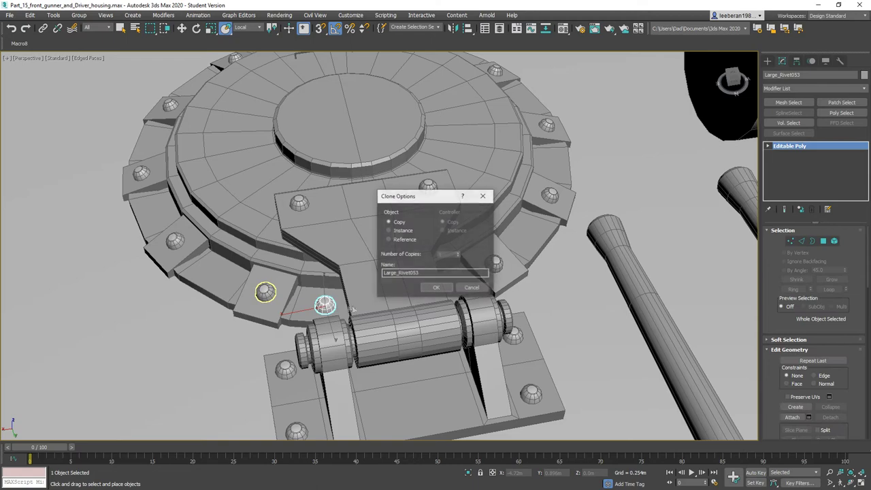
pyautogui.click(435, 289)
pyautogui.moveTo(436, 289)
pyautogui.keyDown('alt'); pyautogui.mouseDown(button='middle')
pyautogui.moveTo(374, 294)
pyautogui.moveTo(343, 263)
pyautogui.mouseUp(button='middle'); pyautogui.keyUp('alt')
pyautogui.moveTo(325, 305)
pyautogui.keyDown('shift'); pyautogui.mouseDown()
pyautogui.moveTo(336, 325)
pyautogui.moveTo(373, 348)
pyautogui.mouseUp(); pyautogui.keyUp('shift')
pyautogui.click(436, 288)
pyautogui.click(438, 289)
# Place a copy of the loose medium rivet on the hatch's sloped upper surface, between the centre disc and the rim.
pyautogui.moveTo(310, 228)
pyautogui.keyDown('alt'); pyautogui.mouseDown(button='middle')
pyautogui.moveTo(363, 285)
pyautogui.moveTo(379, 288)
pyautogui.mouseUp(button='middle'); pyautogui.keyUp('alt')
pyautogui.scroll(-5, 396, 288)
pyautogui.moveTo(353, 318)
pyautogui.keyDown('alt'); pyautogui.mouseDown(button='middle')
pyautogui.moveTo(417, 304)
pyautogui.moveTo(429, 323)
pyautogui.mouseUp(button='middle'); pyautogui.keyUp('alt')
pyautogui.moveTo(362, 285); pyautogui.dragTo(352, 434, button='middle')
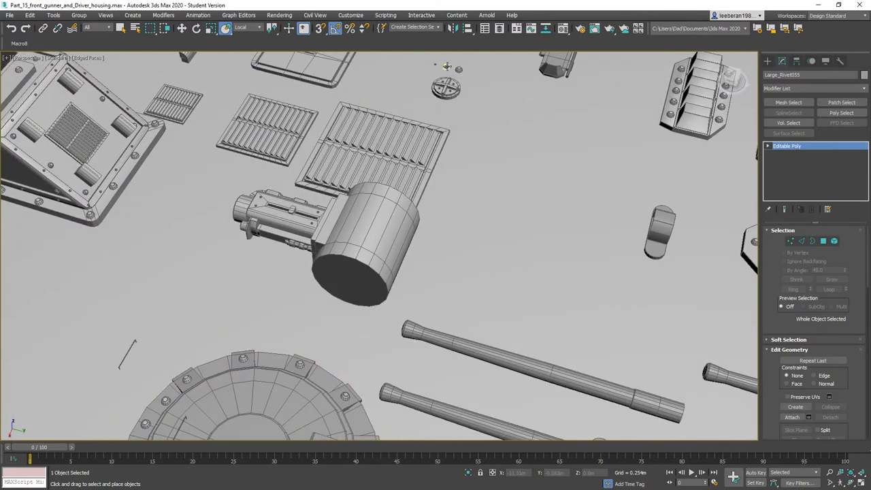
pyautogui.keyDown('shift'); pyautogui.moveTo(446, 67); pyautogui.dragTo(263, 388); pyautogui.keyUp('shift')
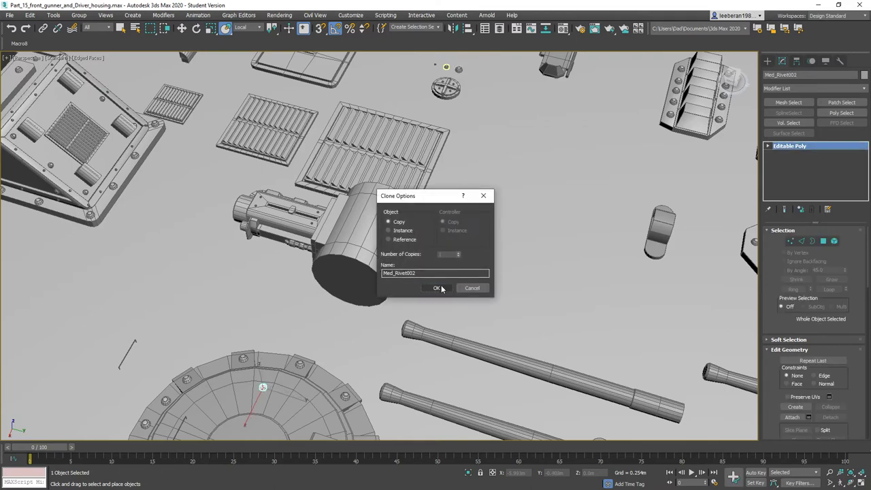
pyautogui.click(437, 288)
# Reproduce the medium rivet twice along the hatch's sloped surface, spacing the copies in an arc towards the handle.
pyautogui.keyDown('alt'); pyautogui.moveTo(291, 392); pyautogui.dragTo(410, 281, button='middle'); pyautogui.keyUp('alt')
pyautogui.moveTo(343, 308)
pyautogui.keyDown('alt'); pyautogui.mouseDown(button='middle')
pyautogui.moveTo(361, 327)
pyautogui.moveTo(396, 325)
pyautogui.mouseUp(button='middle'); pyautogui.keyUp('alt')
pyautogui.scroll(5, 455, 299)
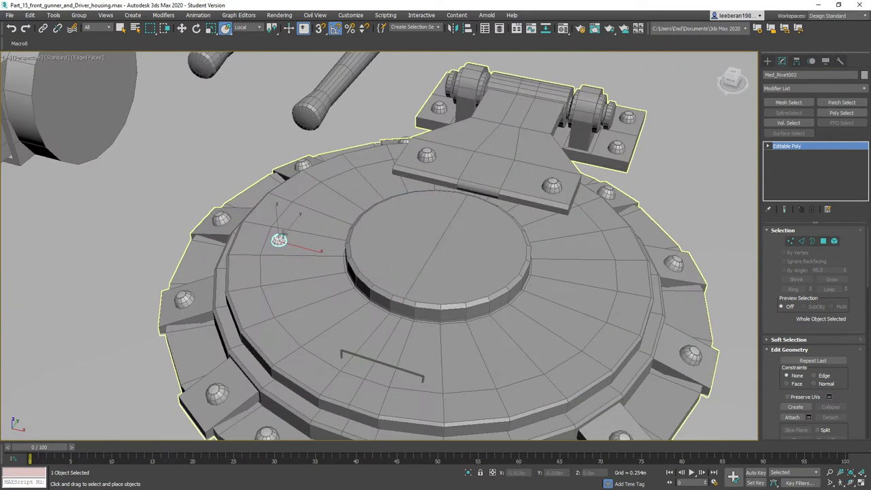
pyautogui.moveTo(279, 240)
pyautogui.mouseDown()
pyautogui.moveTo(272, 276)
pyautogui.moveTo(284, 298)
pyautogui.mouseUp()
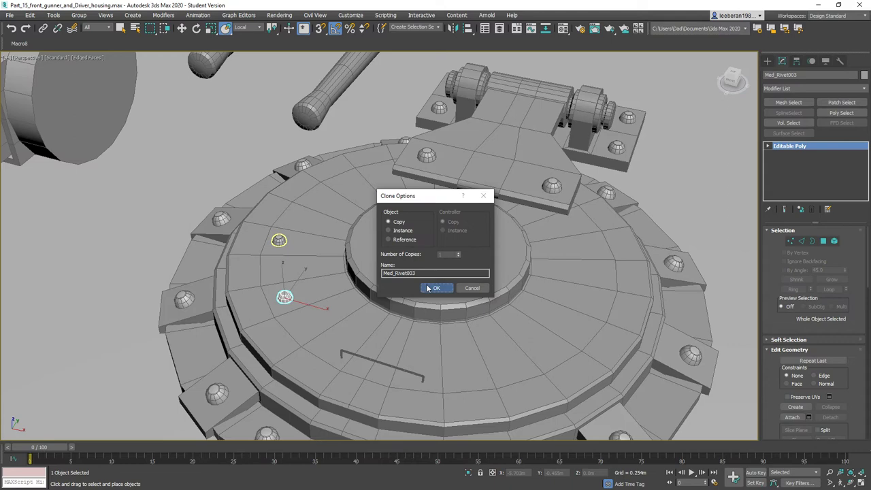
pyautogui.press('Return')
pyautogui.keyDown('shift'); pyautogui.moveTo(284, 297); pyautogui.dragTo(329, 347); pyautogui.keyUp('shift')
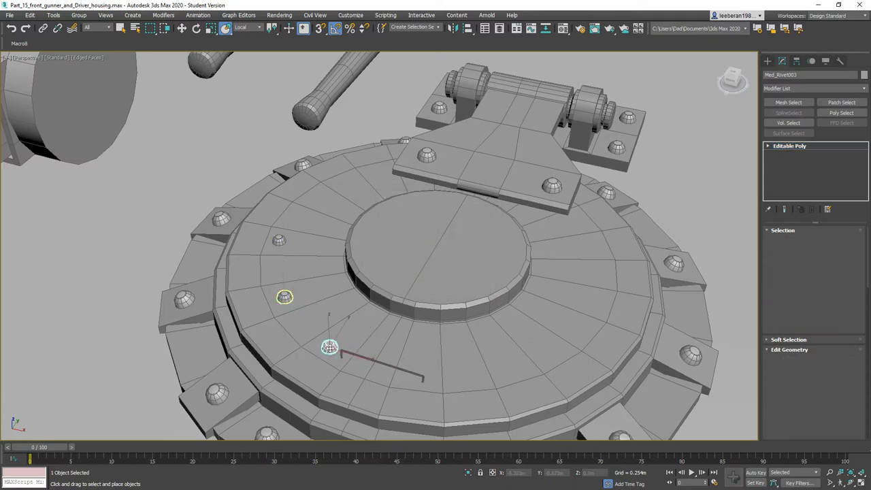
pyautogui.press('Return')
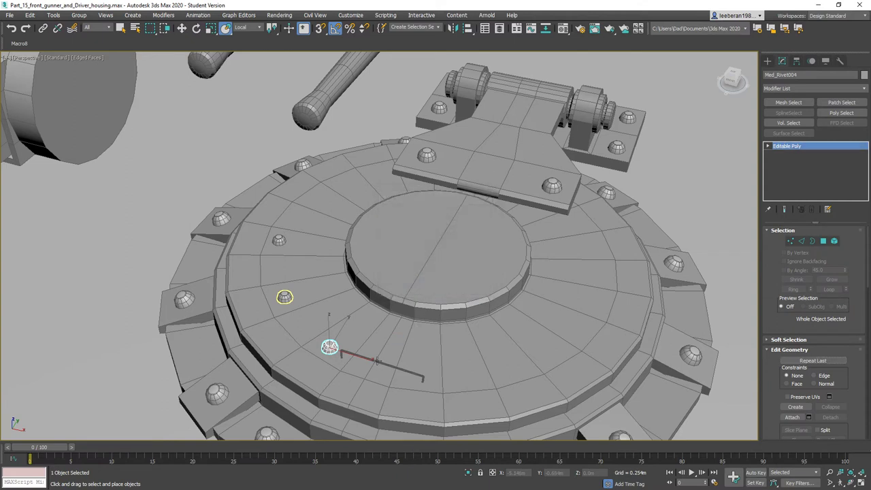
# Scale the handle on the hatch uniformly to about 66%.
pyautogui.click(378, 361)
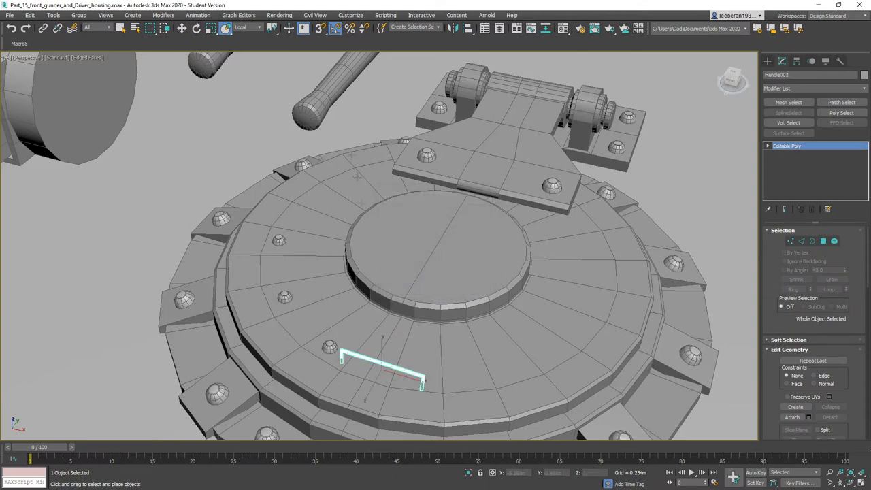
pyautogui.click(211, 28)
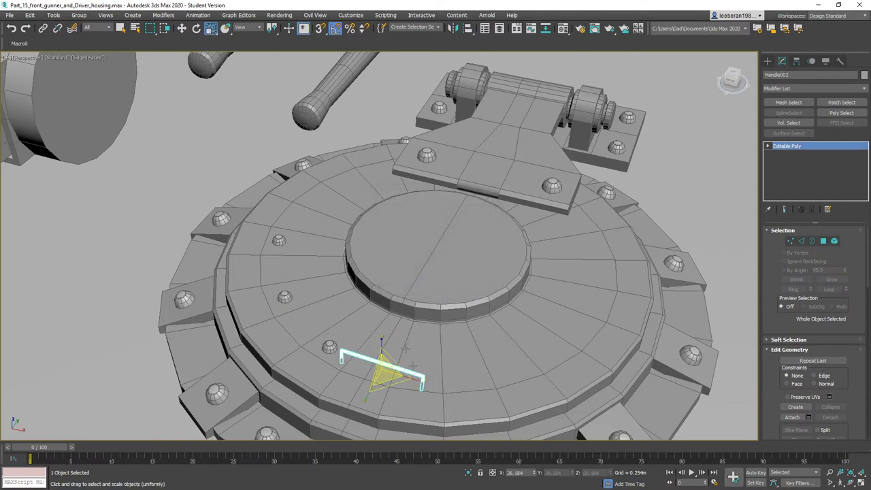
pyautogui.moveTo(390, 373); pyautogui.dragTo(398, 324)
pyautogui.keyDown('alt'); pyautogui.moveTo(398, 323); pyautogui.dragTo(422, 321, button='middle'); pyautogui.keyUp('alt')
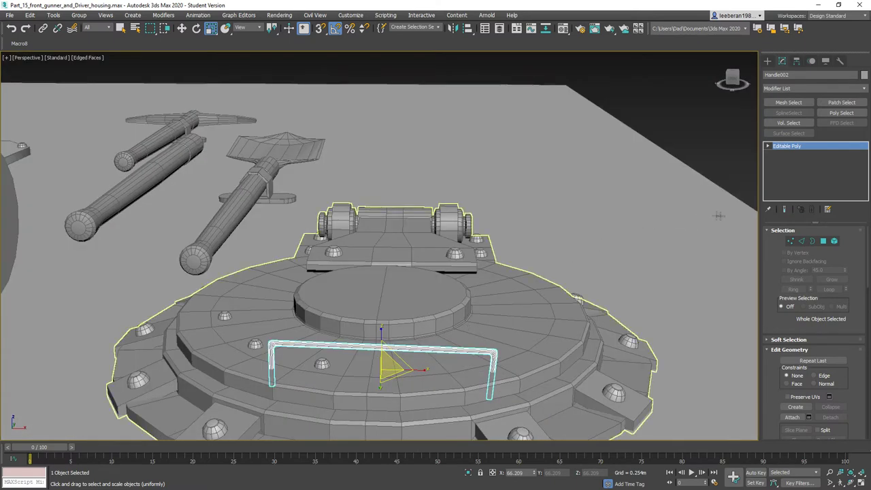
# Shorten the handle by moving the vertices of one whole end along X towards the other leg.
pyautogui.click(790, 241)
pyautogui.keyDown('alt'); pyautogui.moveTo(448, 306); pyautogui.dragTo(455, 272, button='middle'); pyautogui.keyUp('alt')
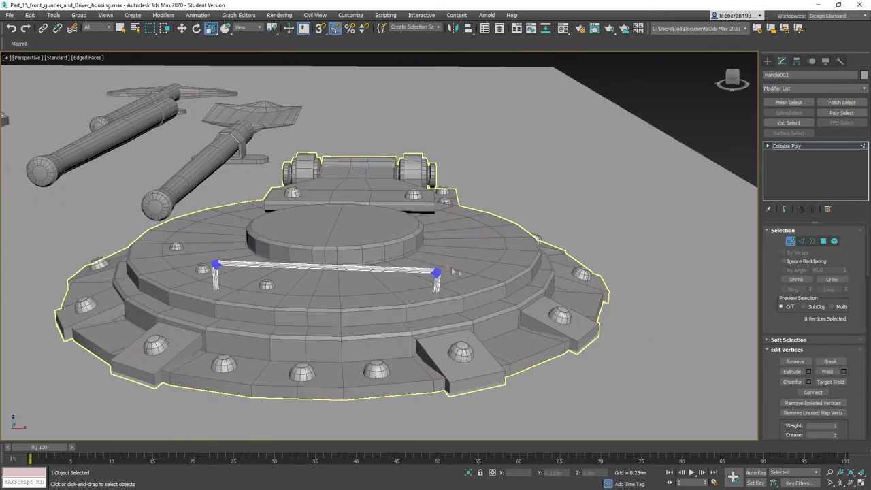
pyautogui.moveTo(491, 389); pyautogui.dragTo(491, 387)
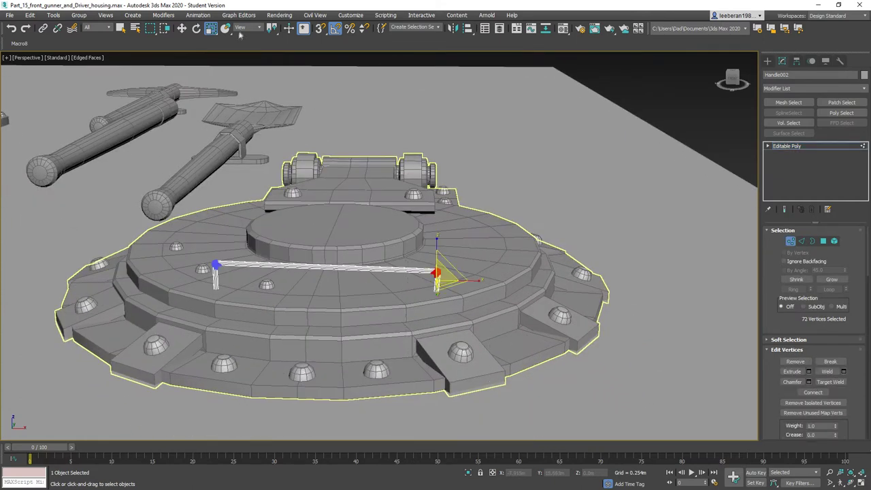
pyautogui.press('w')
pyautogui.moveTo(463, 279); pyautogui.dragTo(345, 272)
pyautogui.keyDown('alt'); pyautogui.moveTo(274, 252); pyautogui.dragTo(285, 245, button='middle'); pyautogui.keyUp('alt')
pyautogui.moveTo(313, 245); pyautogui.dragTo(311, 242)
pyautogui.moveTo(268, 243)
pyautogui.keyDown('alt'); pyautogui.mouseDown(button='middle')
pyautogui.moveTo(258, 256)
pyautogui.moveTo(301, 239)
pyautogui.moveTo(272, 213)
pyautogui.moveTo(276, 249)
pyautogui.mouseUp(button='middle'); pyautogui.keyUp('alt')
pyautogui.click(790, 242)
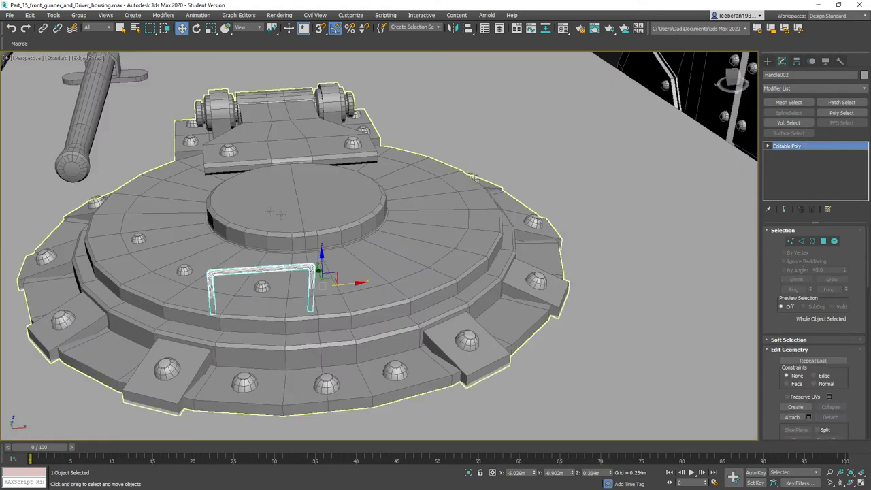
pyautogui.keyDown('alt'); pyautogui.moveTo(276, 240); pyautogui.dragTo(259, 212, button='middle'); pyautogui.keyUp('alt')
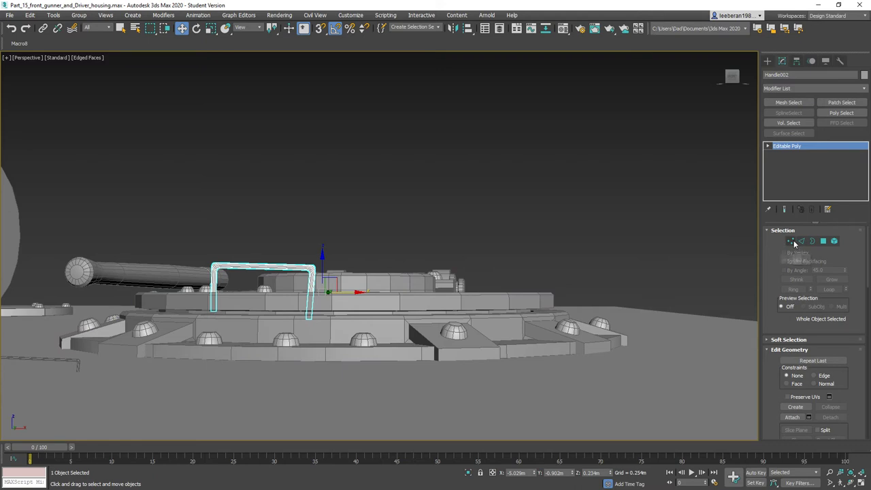
pyautogui.click(791, 242)
pyautogui.moveTo(269, 305); pyautogui.dragTo(387, 365)
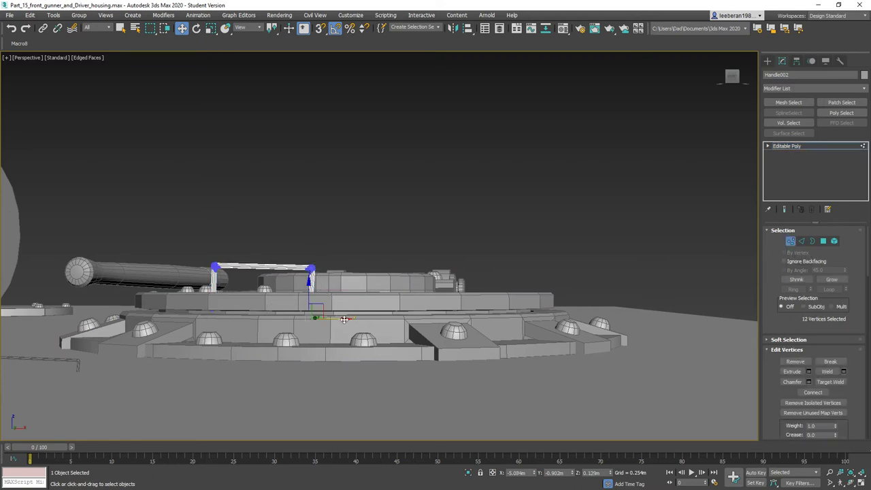
pyautogui.moveTo(342, 295); pyautogui.dragTo(375, 288, button='middle')
pyautogui.click(790, 241)
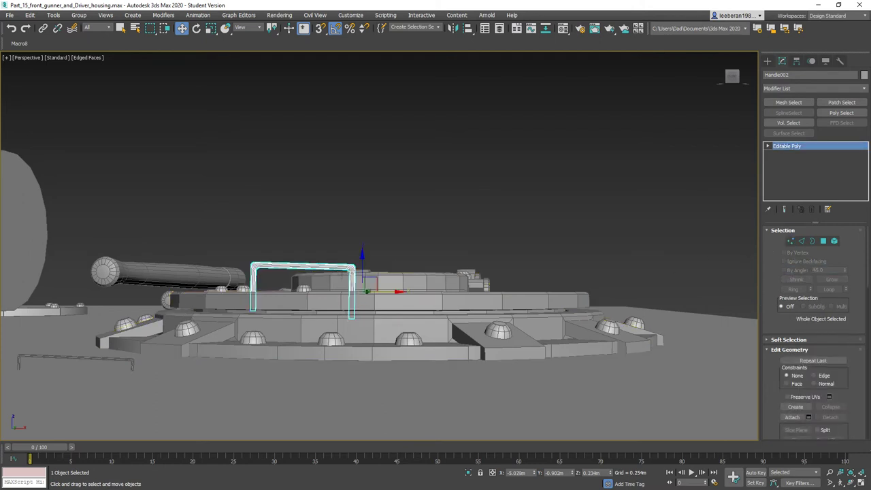
pyautogui.moveTo(222, 353); pyautogui.dragTo(384, 353)
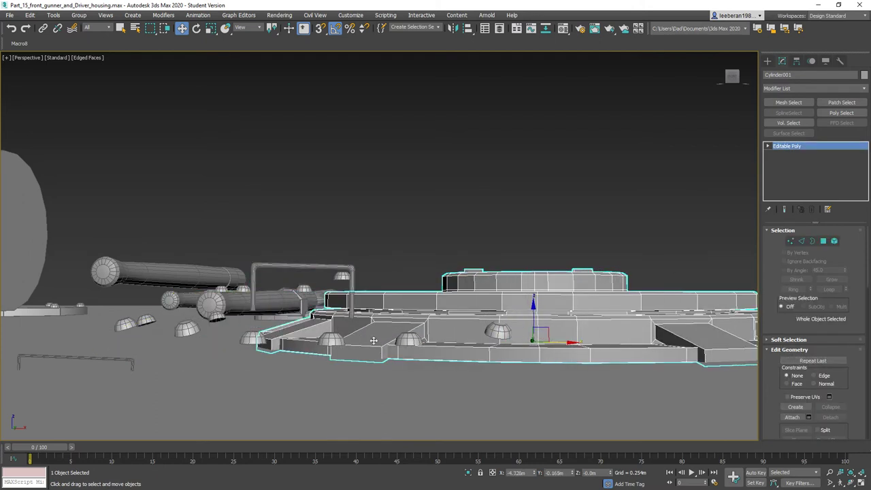
pyautogui.hotkey('ctrl', 'z')
pyautogui.click(791, 242)
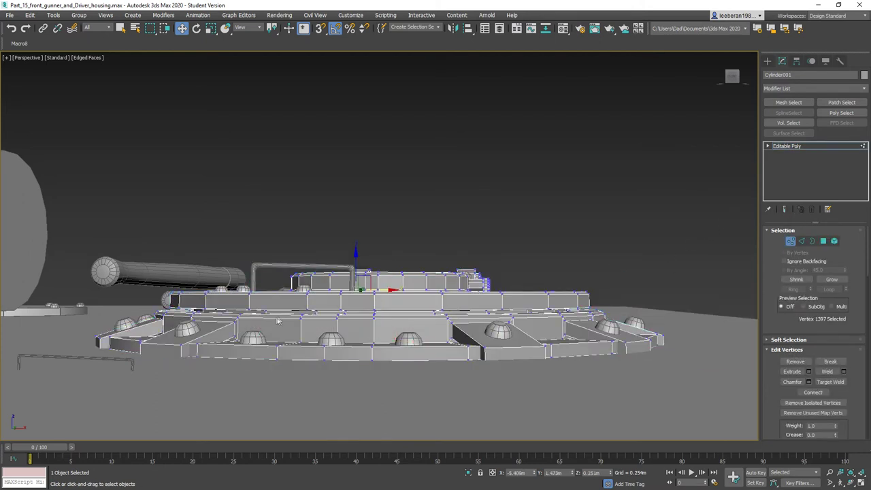
pyautogui.click(791, 241)
# Shorten the handle's leg on the positive X end by raising its bottom vertices to the hatch surface.
pyautogui.click(302, 266)
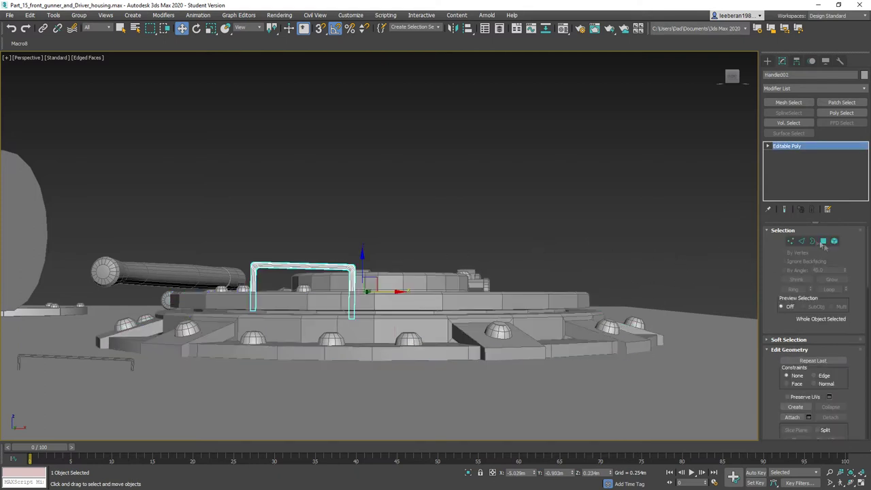
pyautogui.click(791, 241)
pyautogui.click(350, 284)
pyautogui.hotkey('ctrl', 'a')
pyautogui.moveTo(352, 285); pyautogui.dragTo(352, 280)
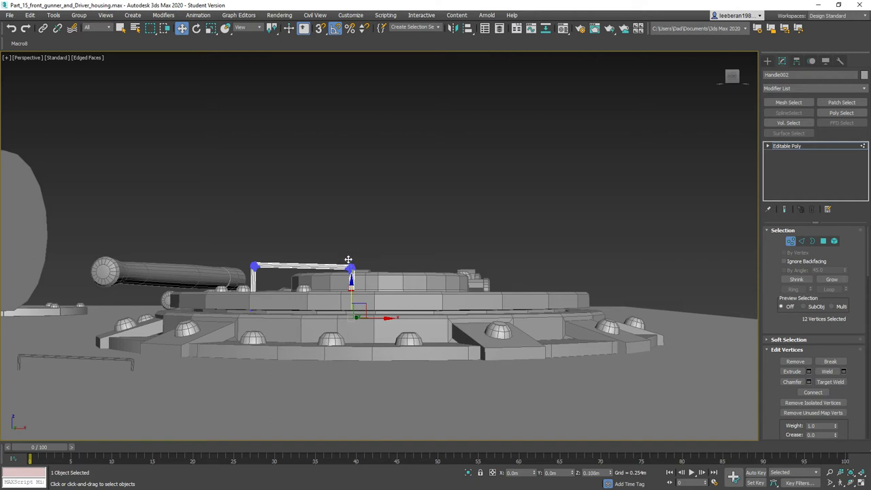
pyautogui.moveTo(349, 259); pyautogui.dragTo(349, 260)
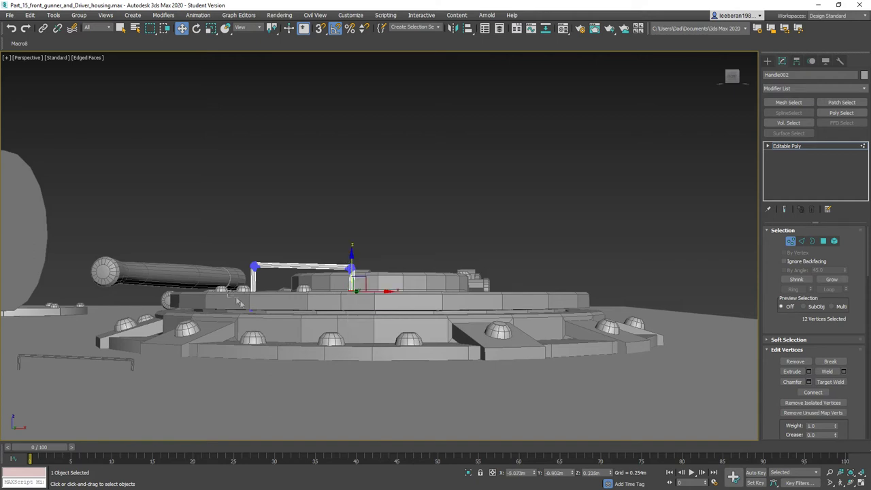
# Raise the bottom vertices of the handle's other leg to the hatch surface.
pyautogui.moveTo(287, 335); pyautogui.dragTo(287, 335)
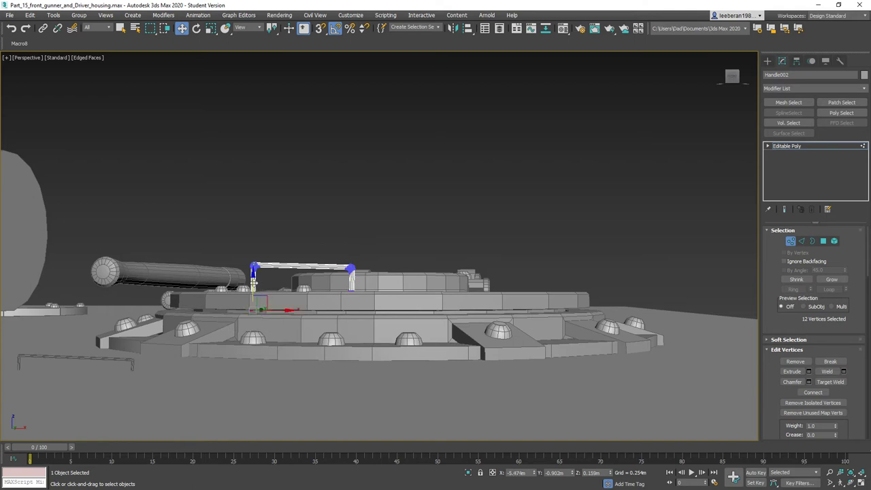
pyautogui.moveTo(254, 265); pyautogui.dragTo(253, 247)
# Raise the corner vertices at the positive X end of the handle slightly to level its grip bar.
pyautogui.moveTo(350, 272); pyautogui.dragTo(364, 280)
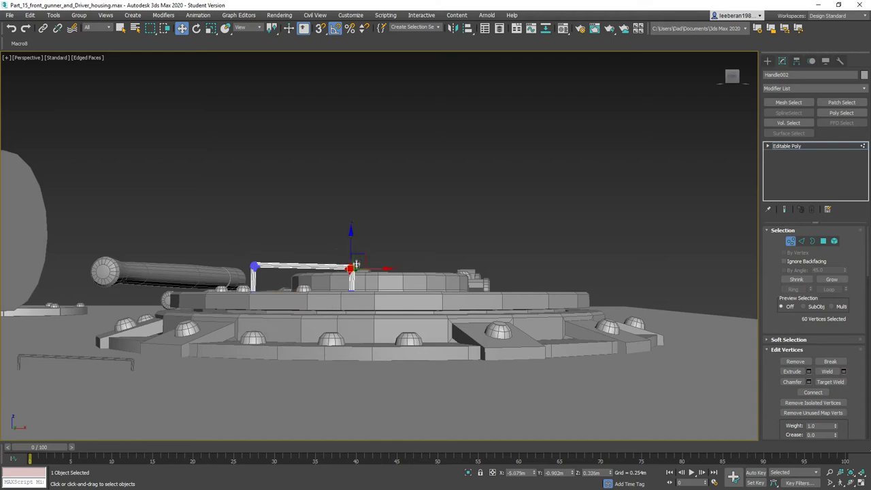
pyautogui.moveTo(351, 245); pyautogui.dragTo(350, 244)
pyautogui.keyDown('alt'); pyautogui.moveTo(272, 218); pyautogui.dragTo(747, 262, button='middle'); pyautogui.keyUp('alt')
pyautogui.click(789, 242)
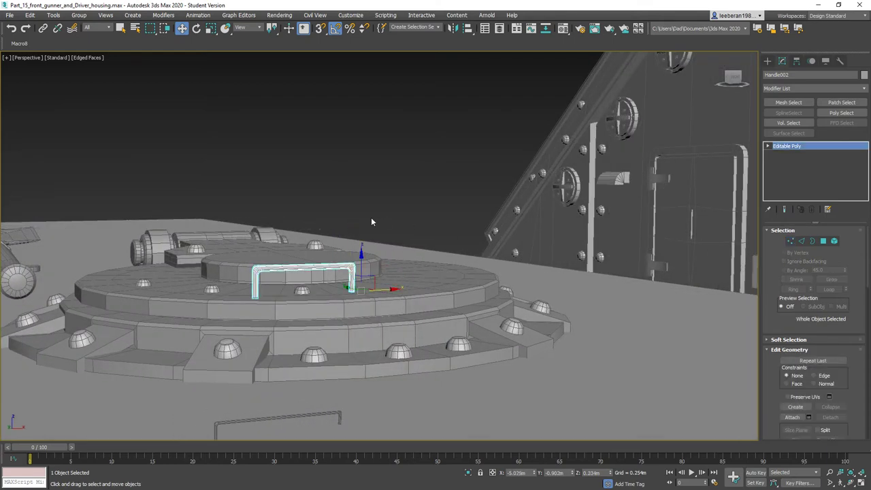
# Move the finished handle along X across the hatch's sloped surface, past the nearest medium rivet.
pyautogui.keyDown('alt'); pyautogui.moveTo(371, 216); pyautogui.dragTo(384, 237, button='middle'); pyautogui.keyUp('alt')
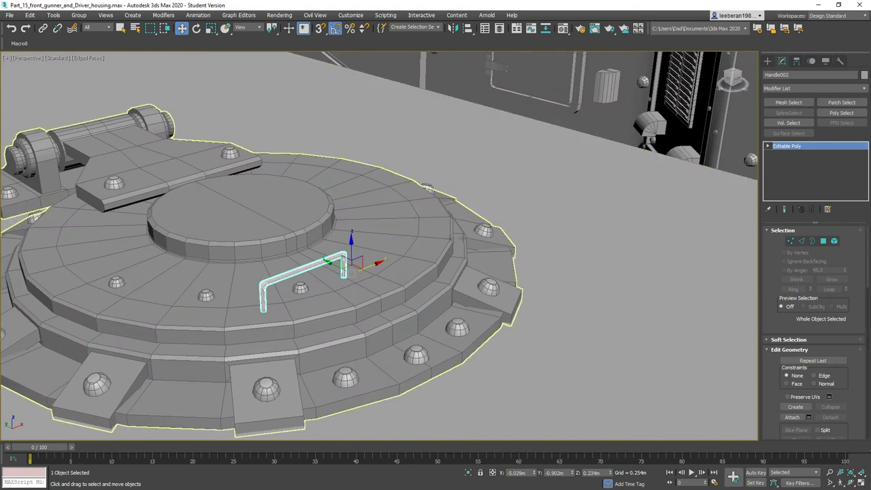
pyautogui.moveTo(364, 268); pyautogui.dragTo(405, 245)
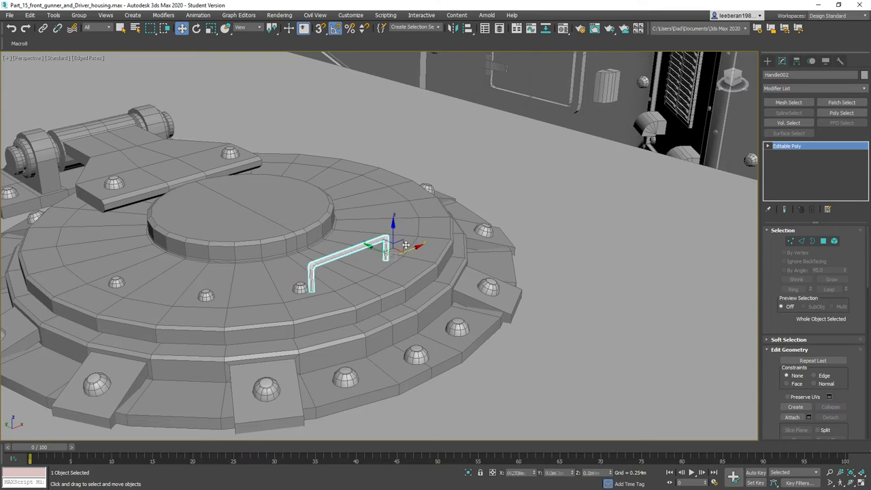